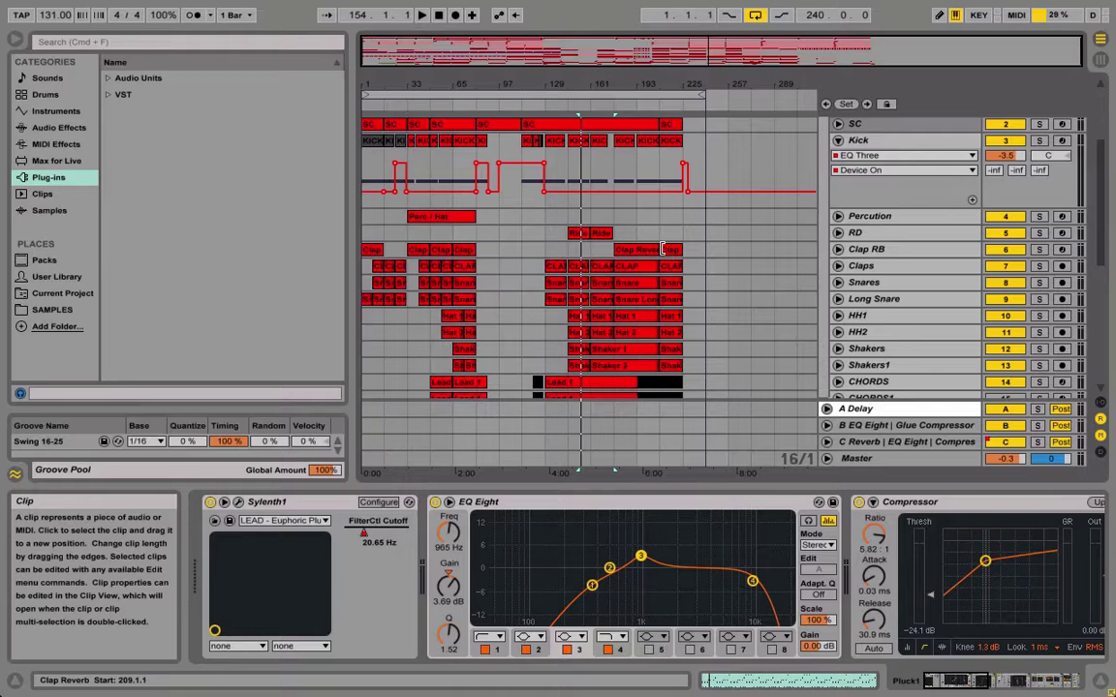
# Look over the arrangement's tracks and play the song from bar 97.
pyautogui.scroll(-5, 545, 203)
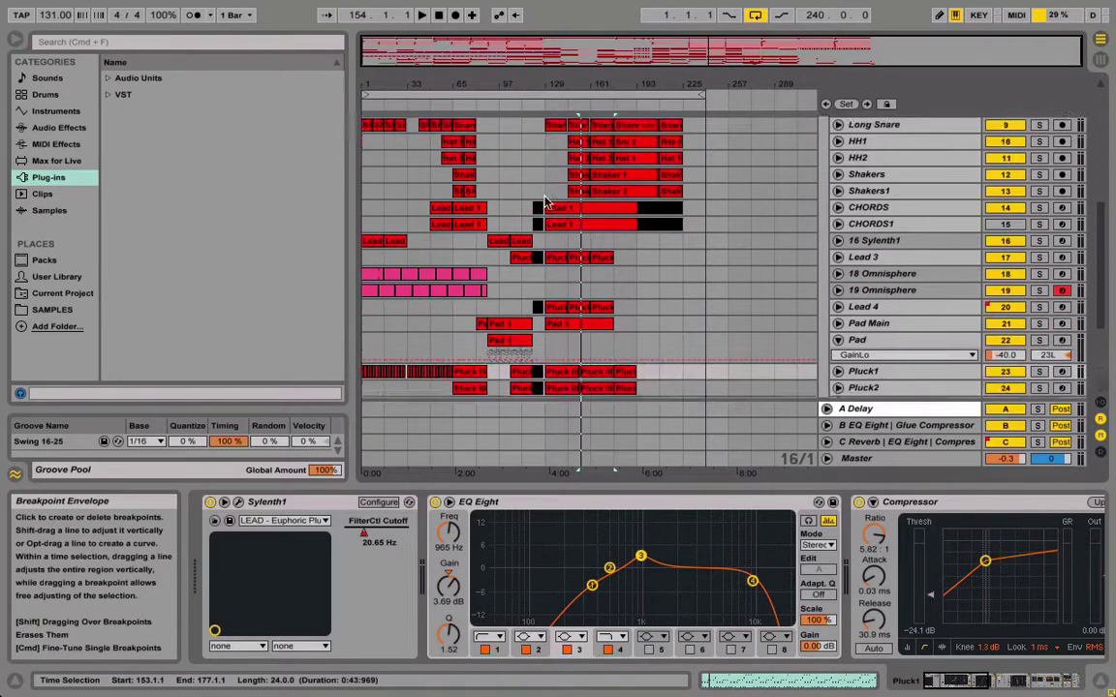
pyautogui.scroll(-5, 542, 208)
pyautogui.scroll(6, 523, 221)
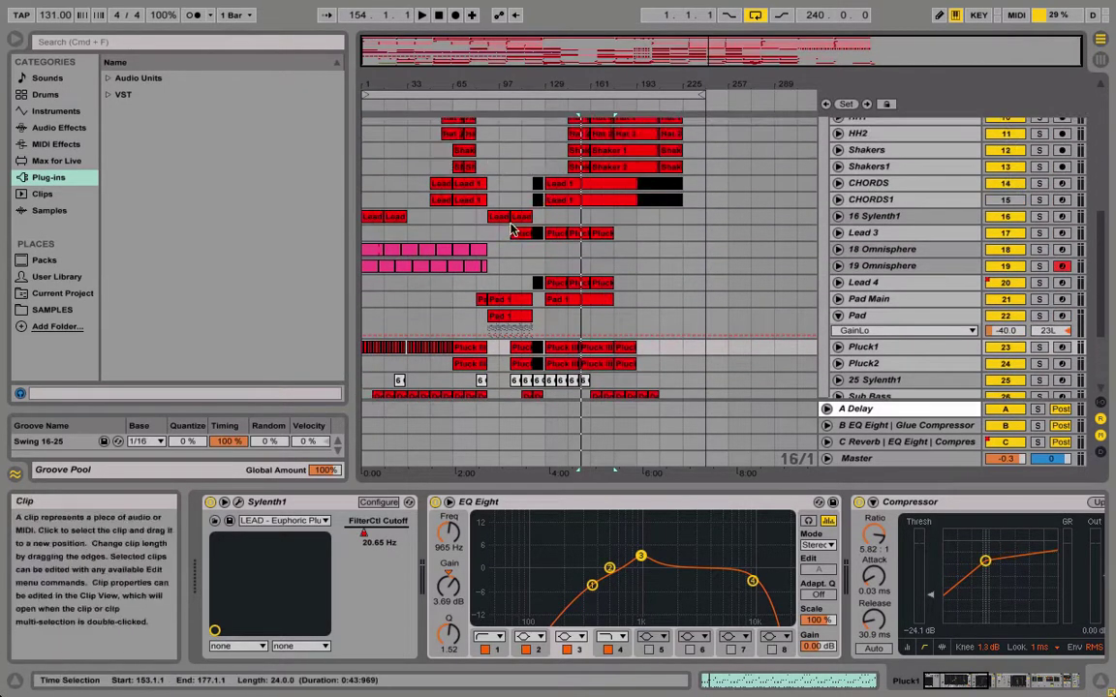
pyautogui.scroll(1, 513, 229)
pyautogui.scroll(-5, 516, 223)
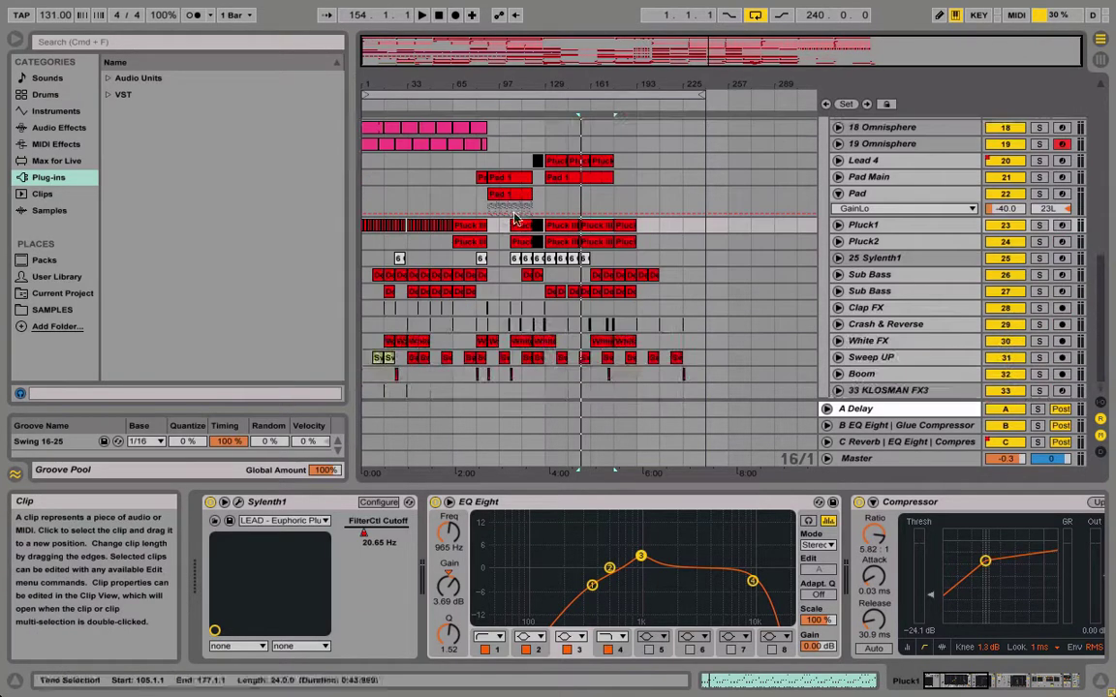
pyautogui.click(501, 226)
pyautogui.press('space')
pyautogui.press('XF86AudioRaiseVolume')
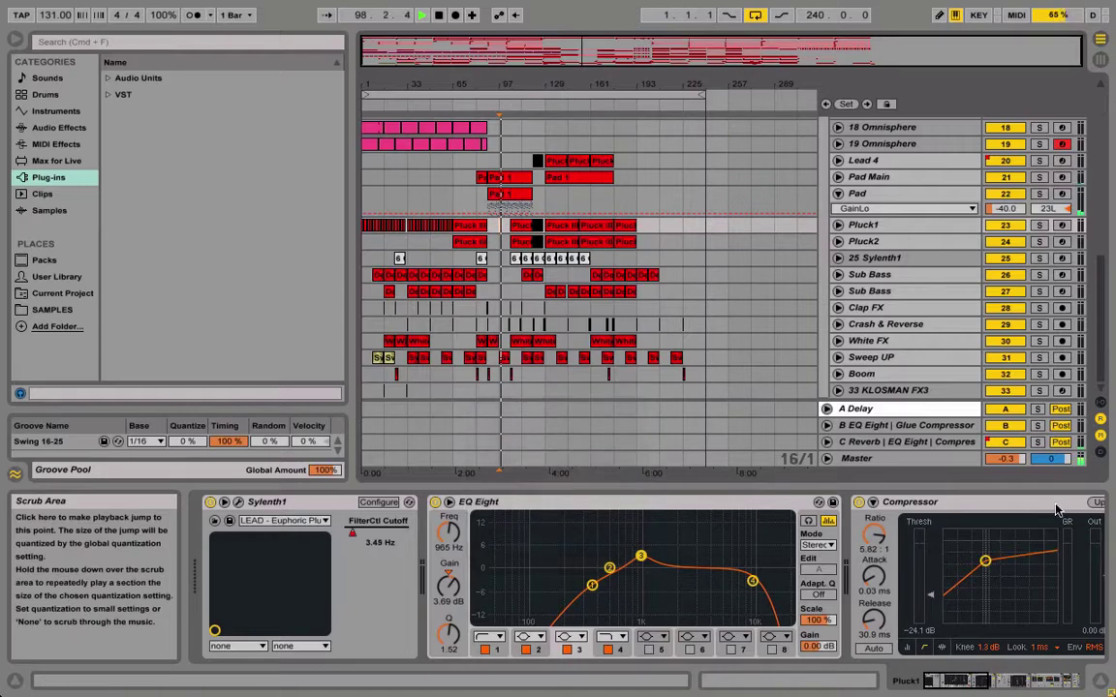
# Lower the Master track's volume to -4.7 dB during playback.
pyautogui.click(827, 459)
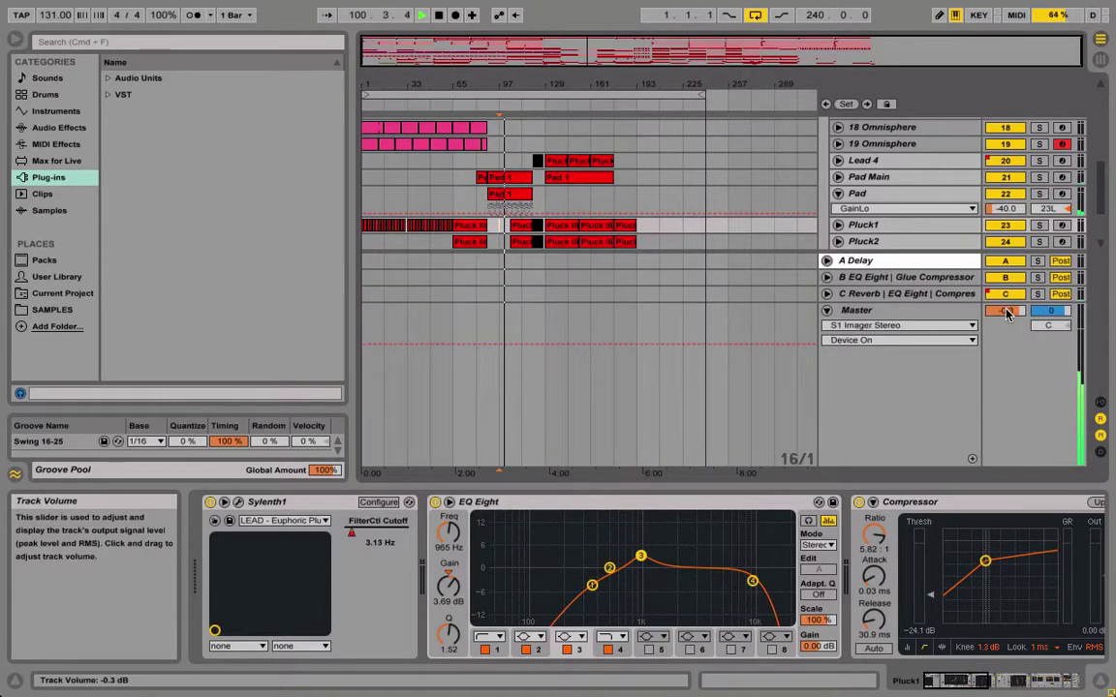
pyautogui.moveTo(1007, 312); pyautogui.dragTo(1007, 323)
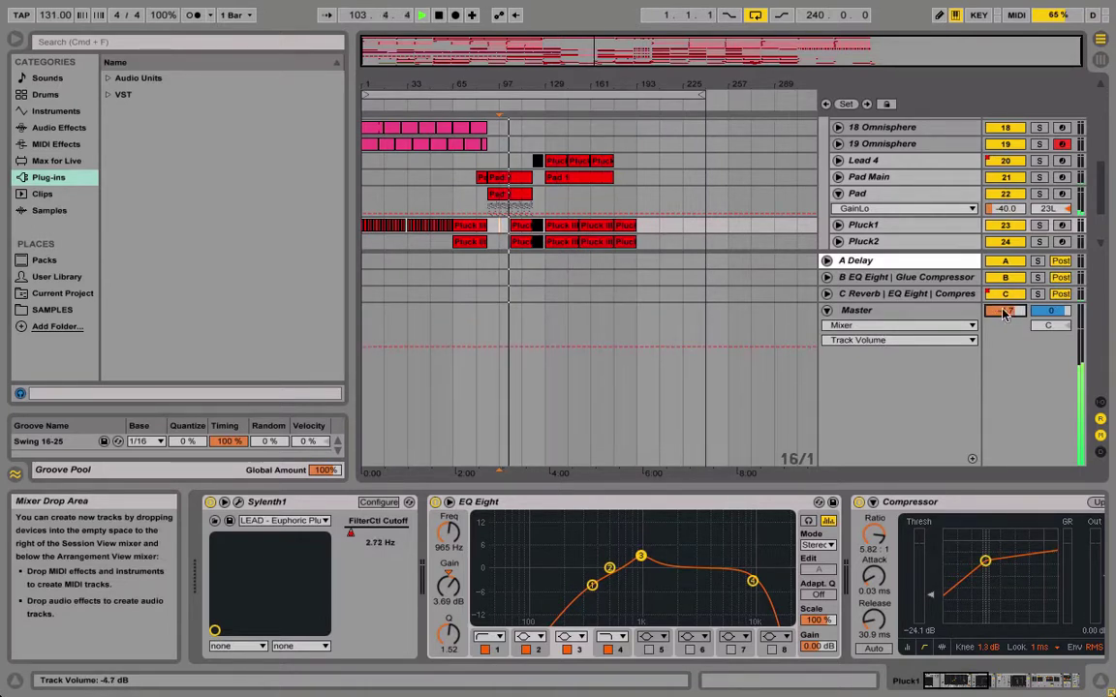
pyautogui.click(827, 313)
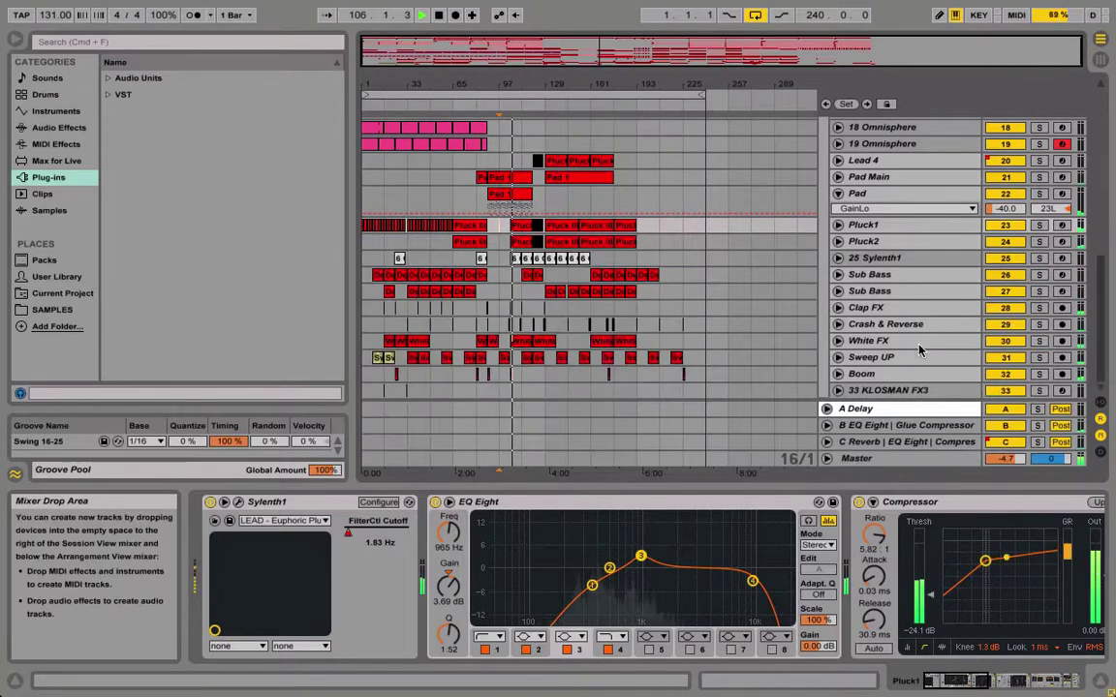
# Raise the Master track's volume to -0.3 dB, and after playback drop it to -32.0 dB.
pyautogui.moveTo(1007, 463); pyautogui.dragTo(1007, 422)
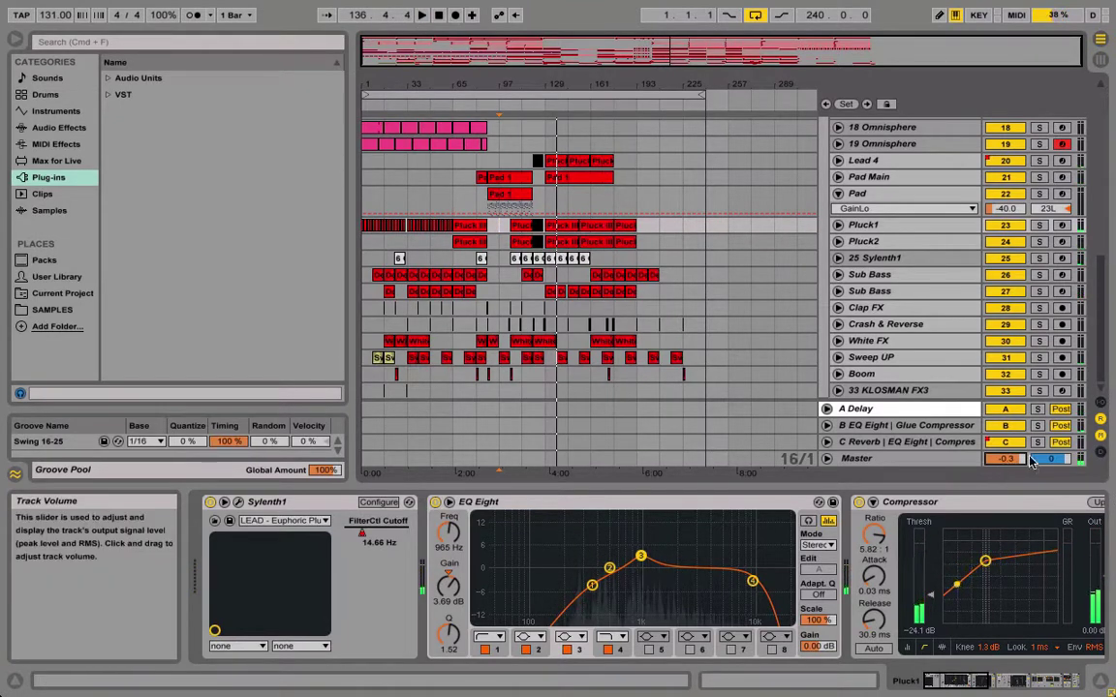
pyautogui.moveTo(1007, 459); pyautogui.dragTo(1012, 465)
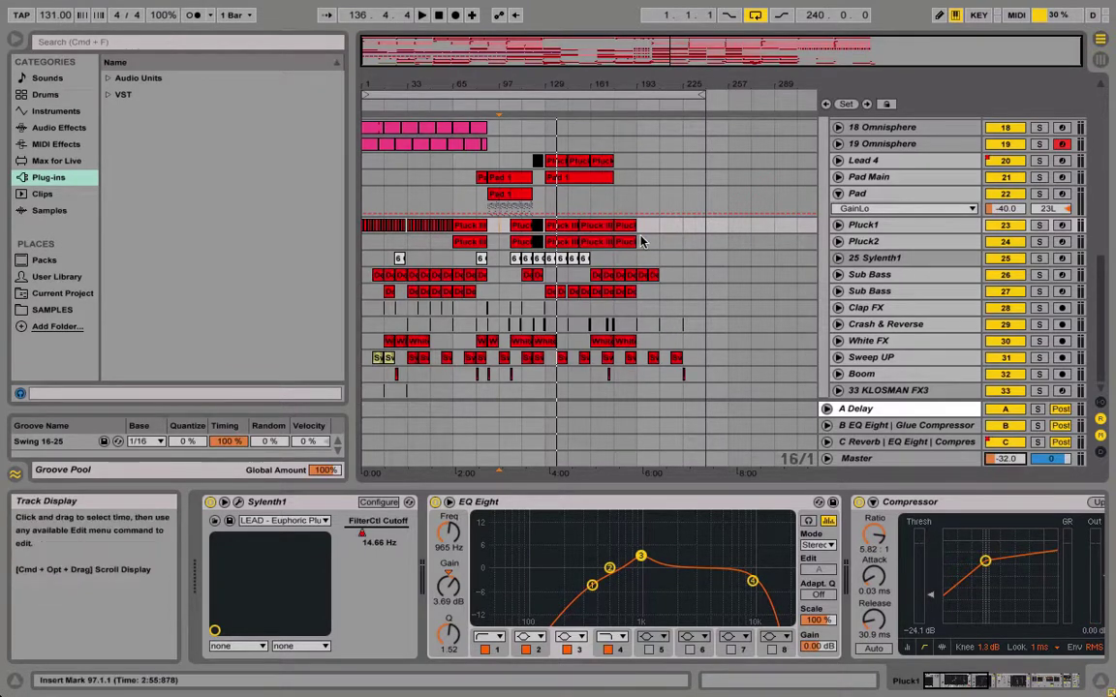
# Show the A Delay return track's device chain and take a brief look at the Session View mixer.
pyautogui.scroll(5, 641, 241)
pyautogui.scroll(10, 641, 241)
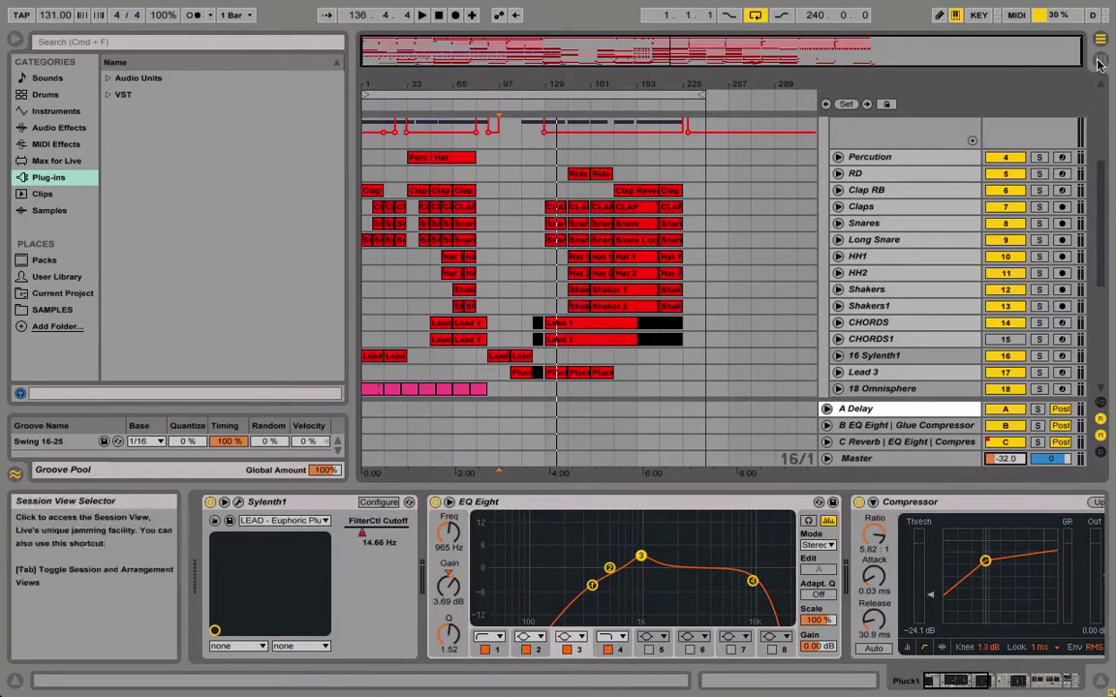
pyautogui.click(869, 411)
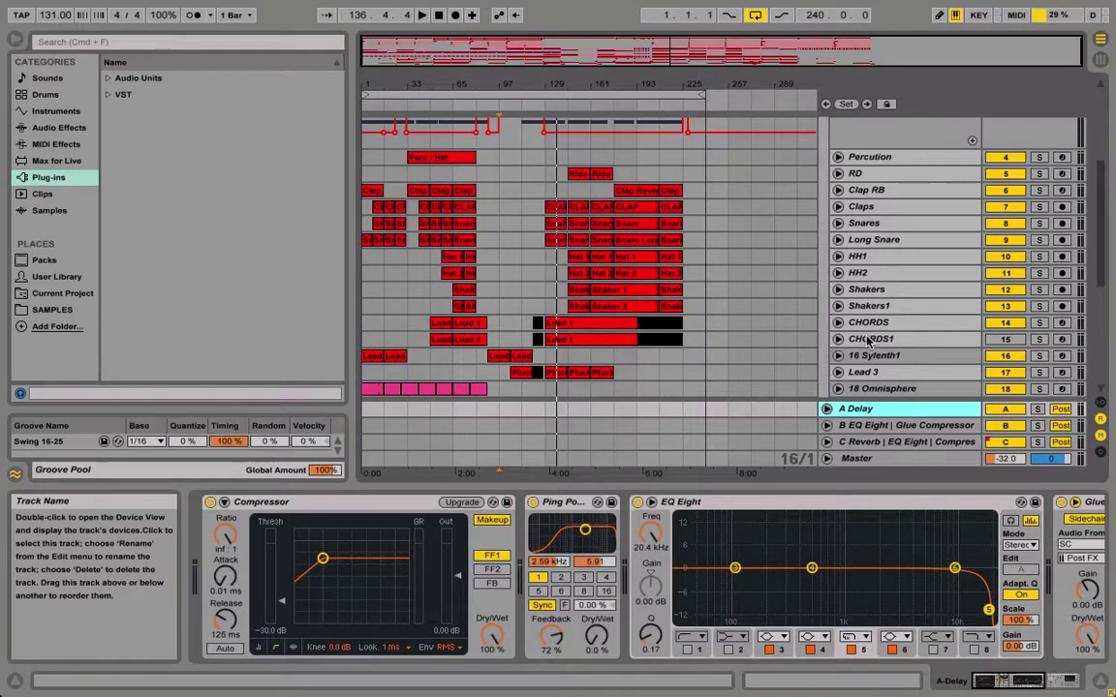
pyautogui.click(1101, 39)
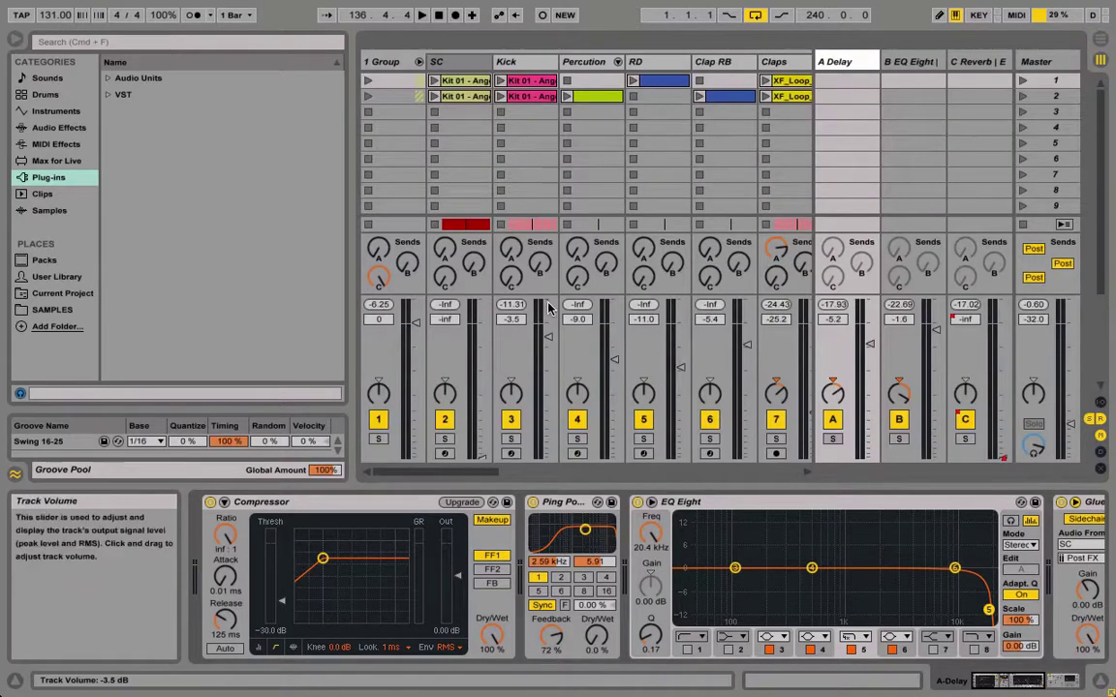
pyautogui.click(1100, 59)
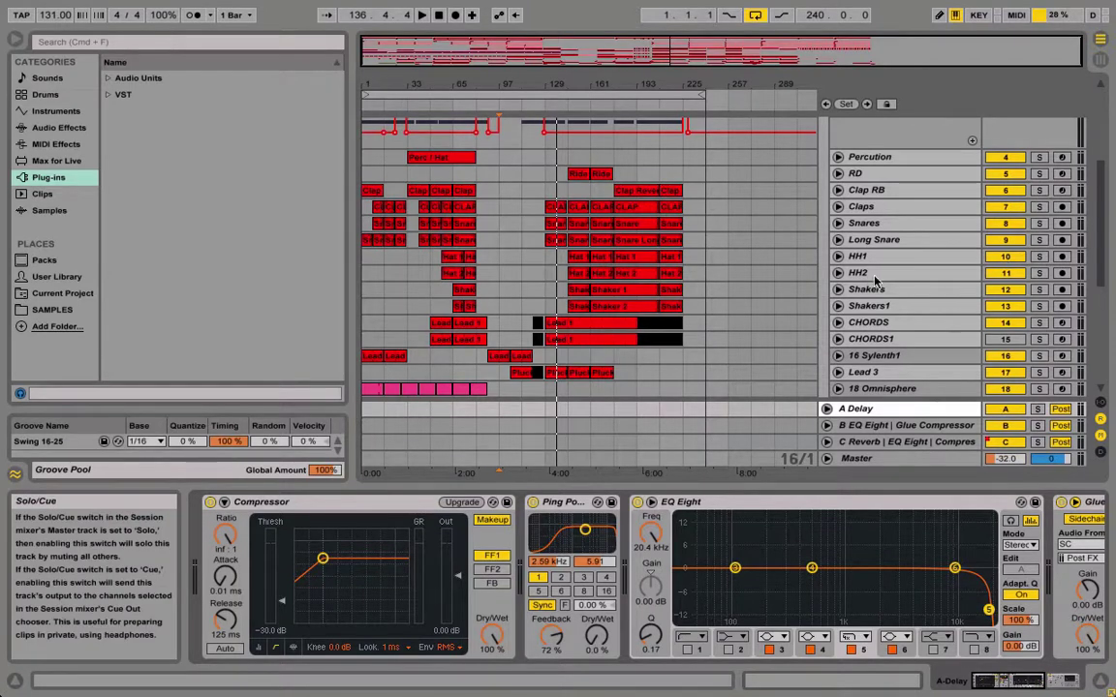
# Solo the Long Snare track, playing from its clip at bar 129, and raise the Master volume to -5.4 dB.
pyautogui.scroll(-5, 708, 251)
pyautogui.scroll(5, 708, 251)
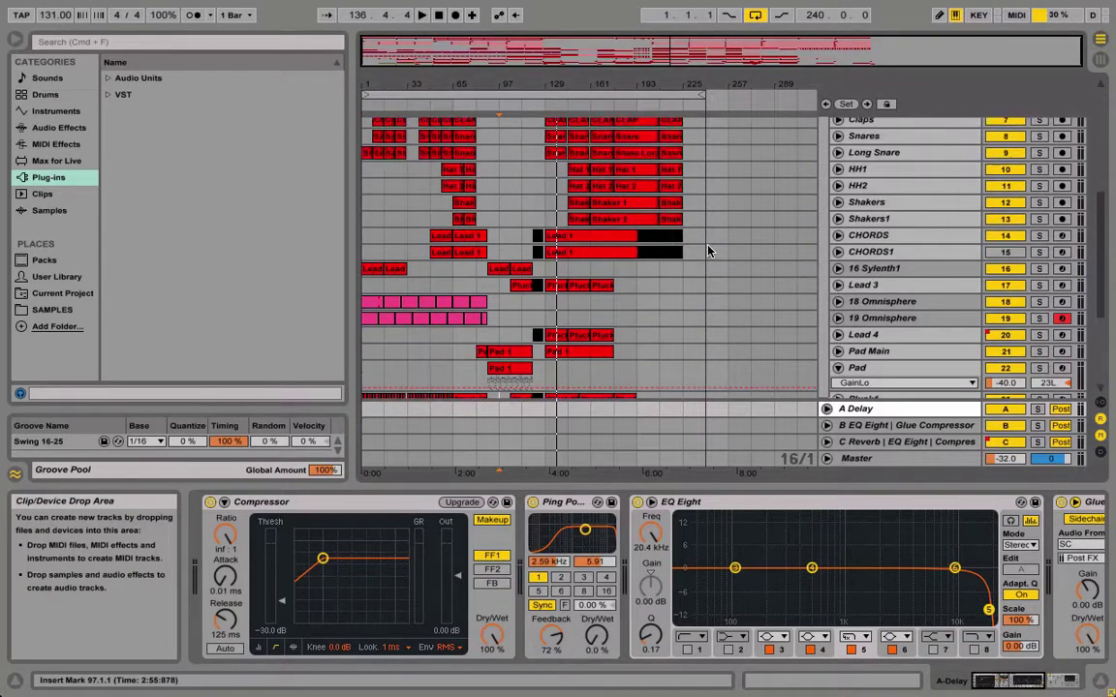
pyautogui.press('space')
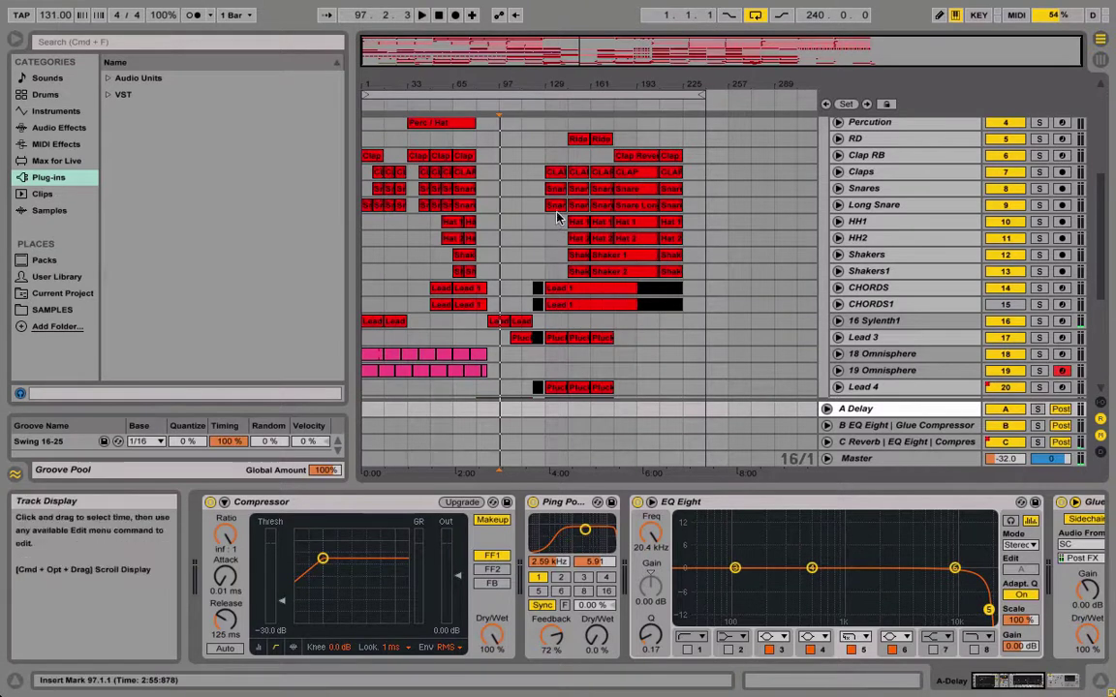
pyautogui.click(548, 205)
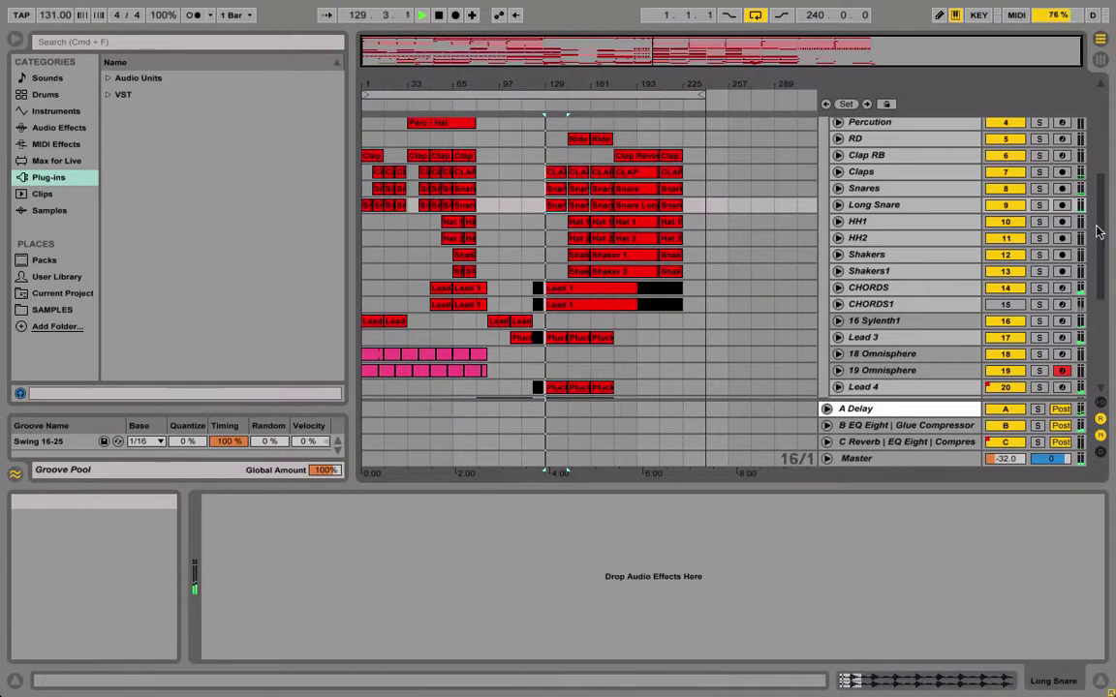
pyautogui.click(1039, 205)
pyautogui.press('XF86AudioLowerVolume')
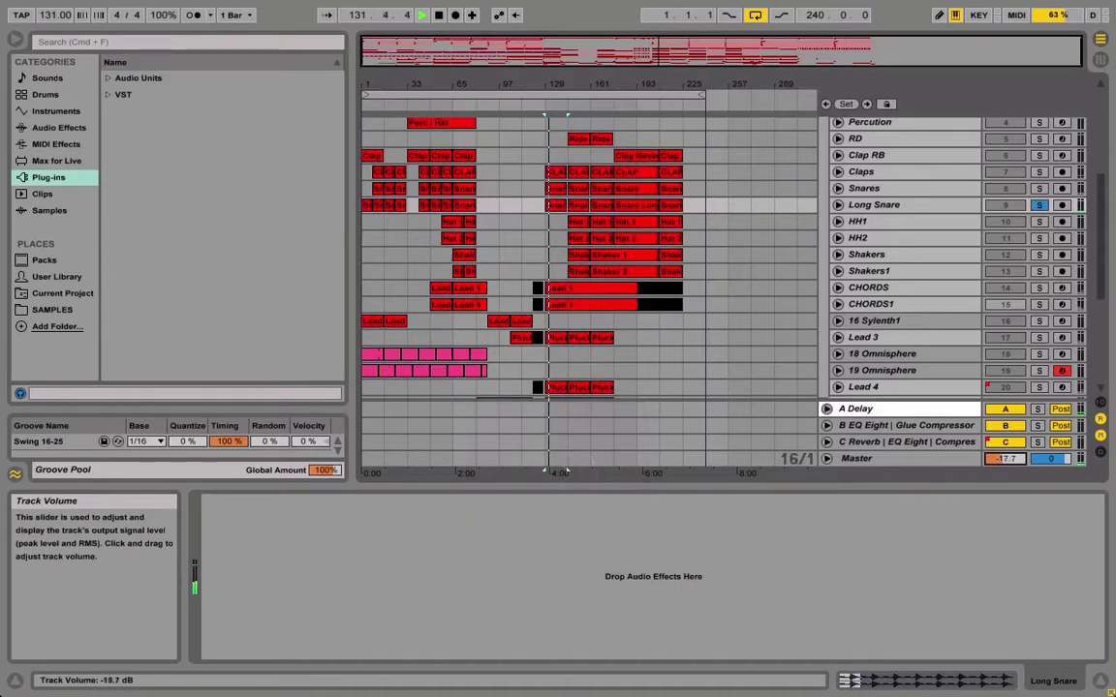
pyautogui.moveTo(1005, 458); pyautogui.dragTo(1006, 439)
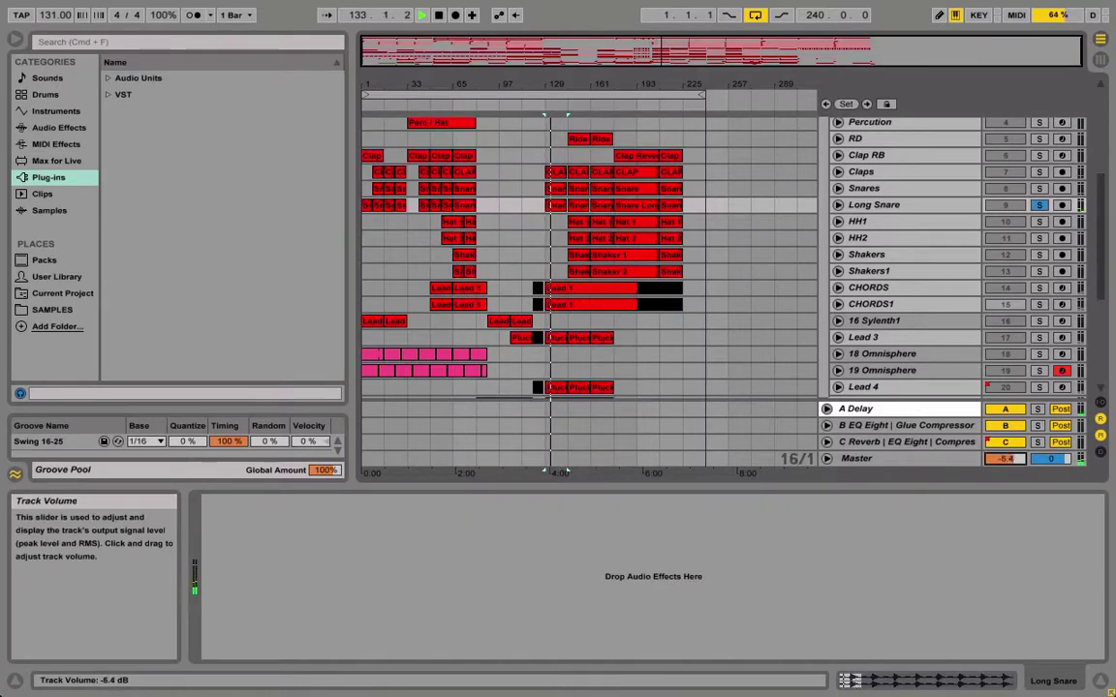
# Play the soloed Long Snare in Session View and turn off the Compressor on the A Delay return.
pyautogui.click(1098, 58)
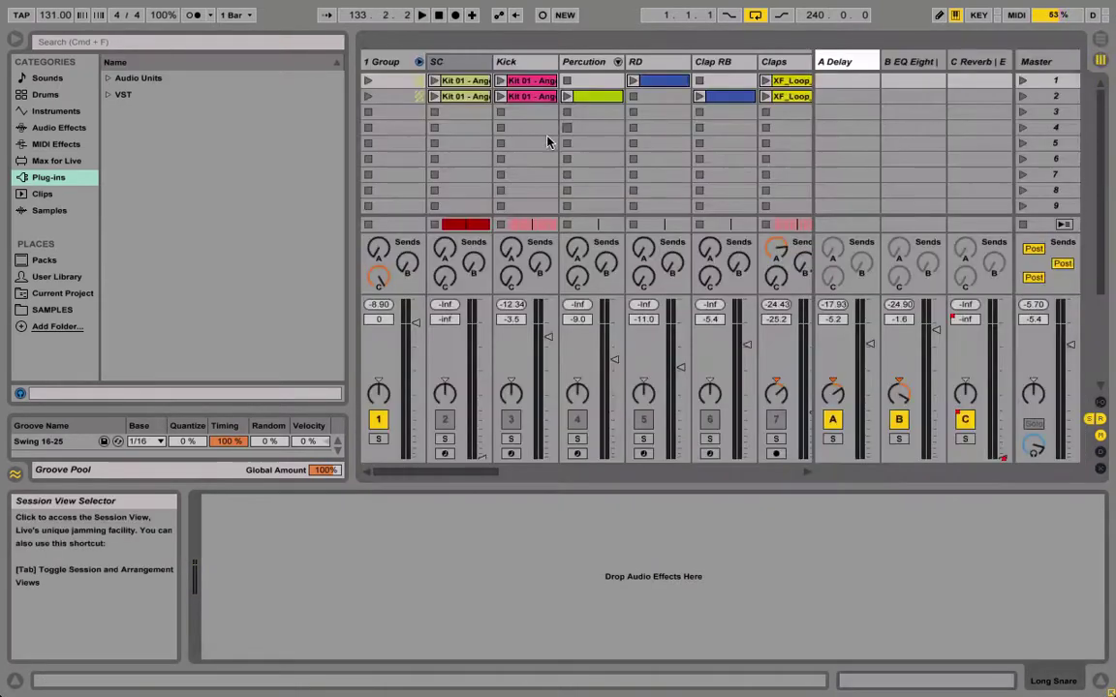
pyautogui.hscroll(5, 557, 364)
pyautogui.hscroll(-6, 557, 365)
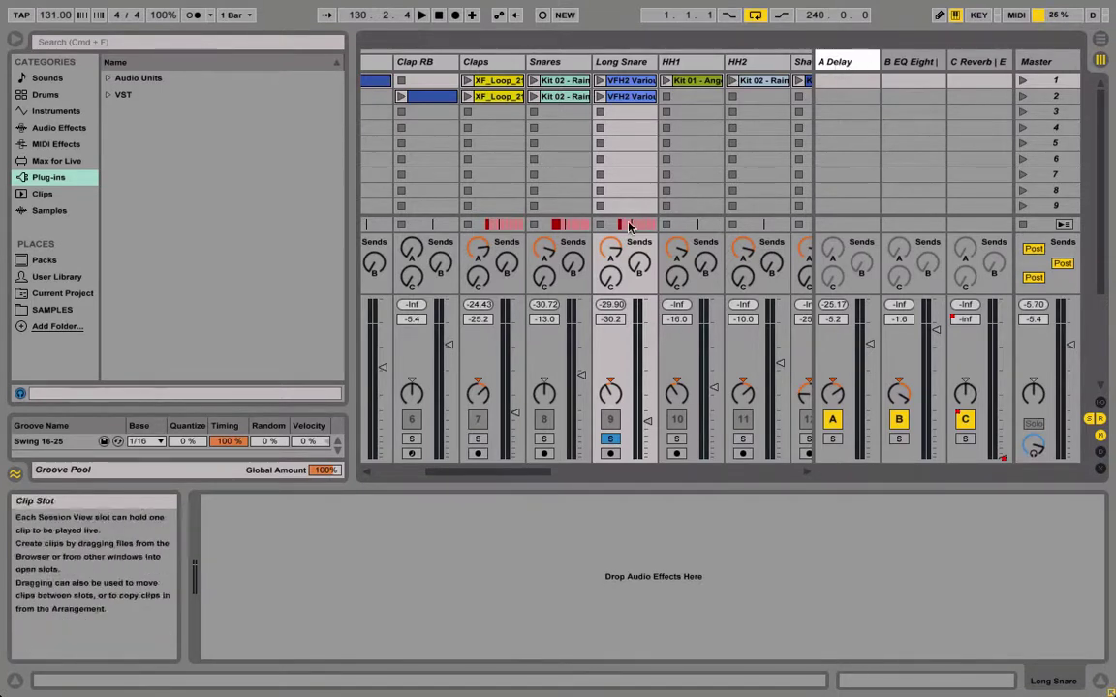
pyautogui.press('space')
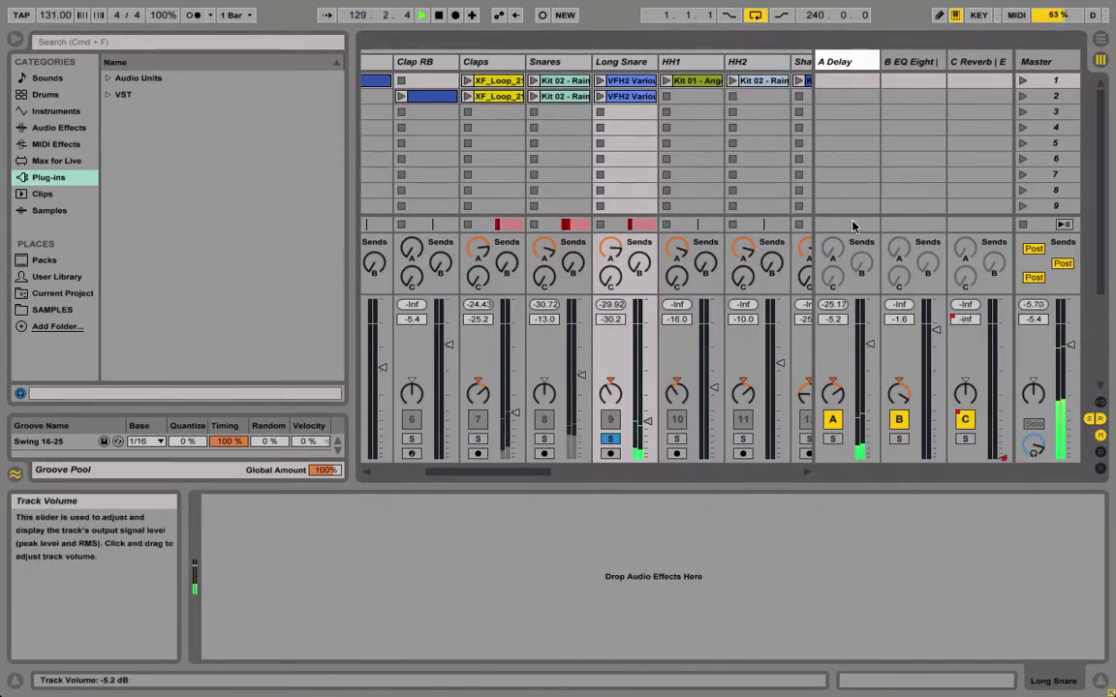
pyautogui.click(845, 62)
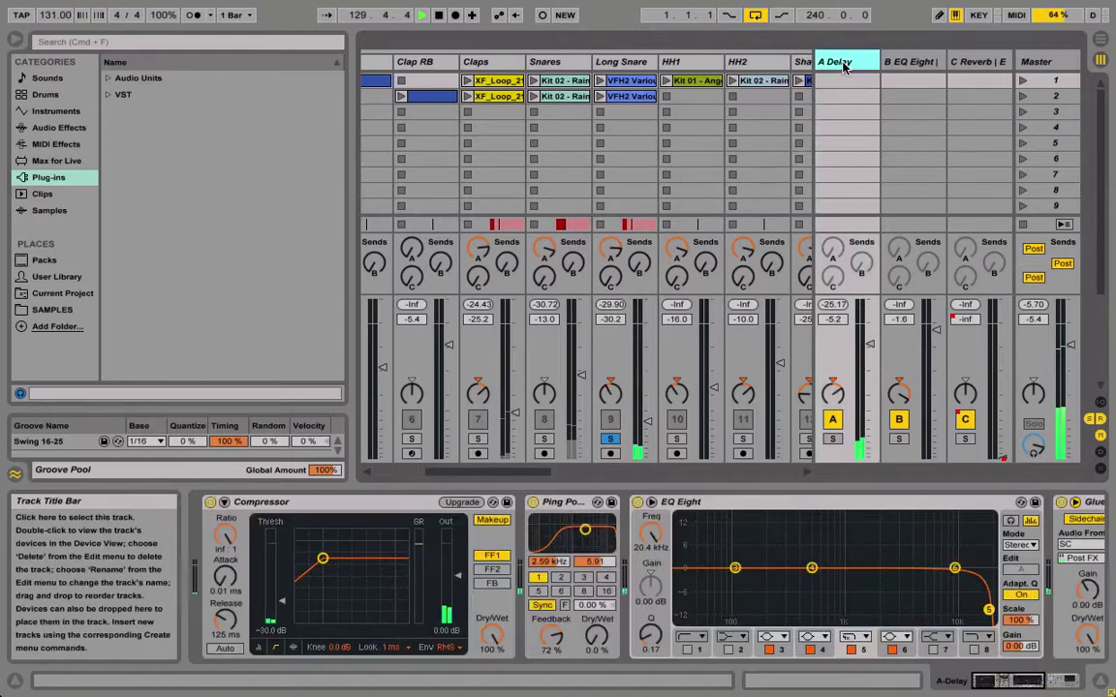
pyautogui.click(211, 504)
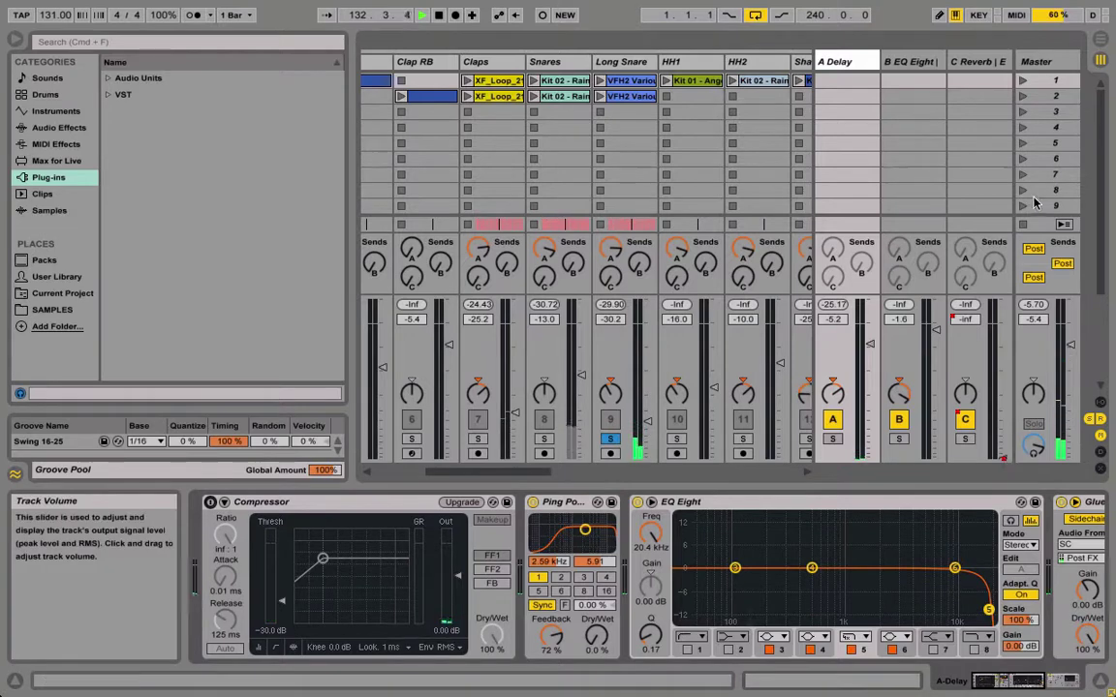
# Return to Arrangement View, set the Master volume to -0.3 dB and stop playback with A Delay selected.
pyautogui.click(1102, 53)
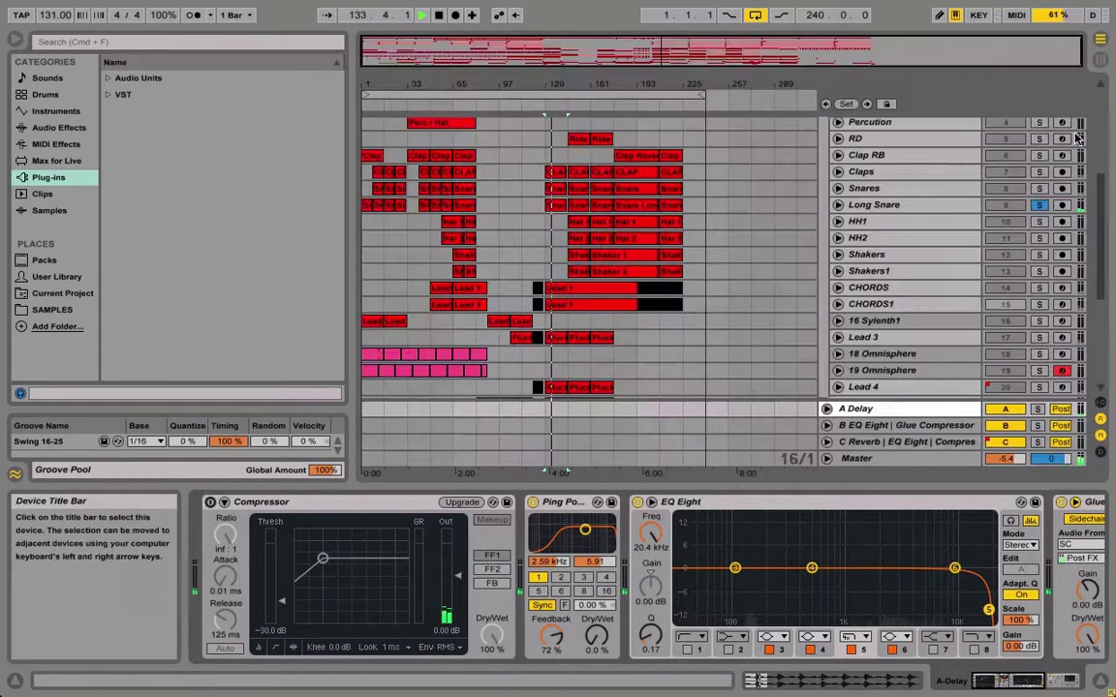
pyautogui.moveTo(1005, 458); pyautogui.dragTo(1006, 450)
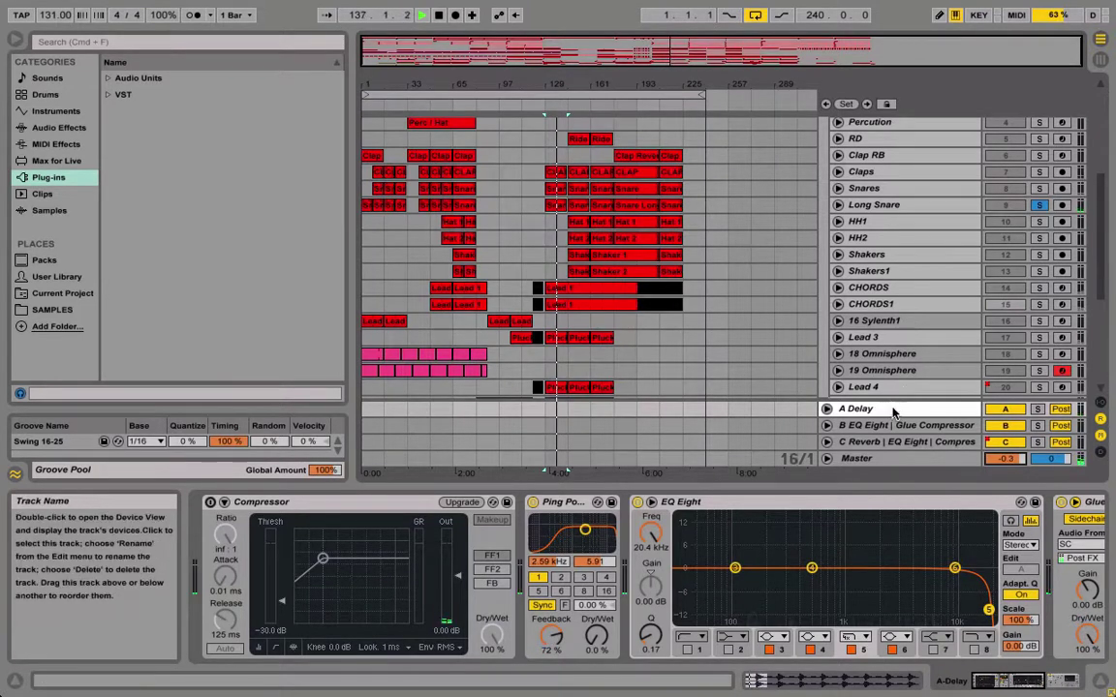
pyautogui.click(926, 412)
pyautogui.press('space')
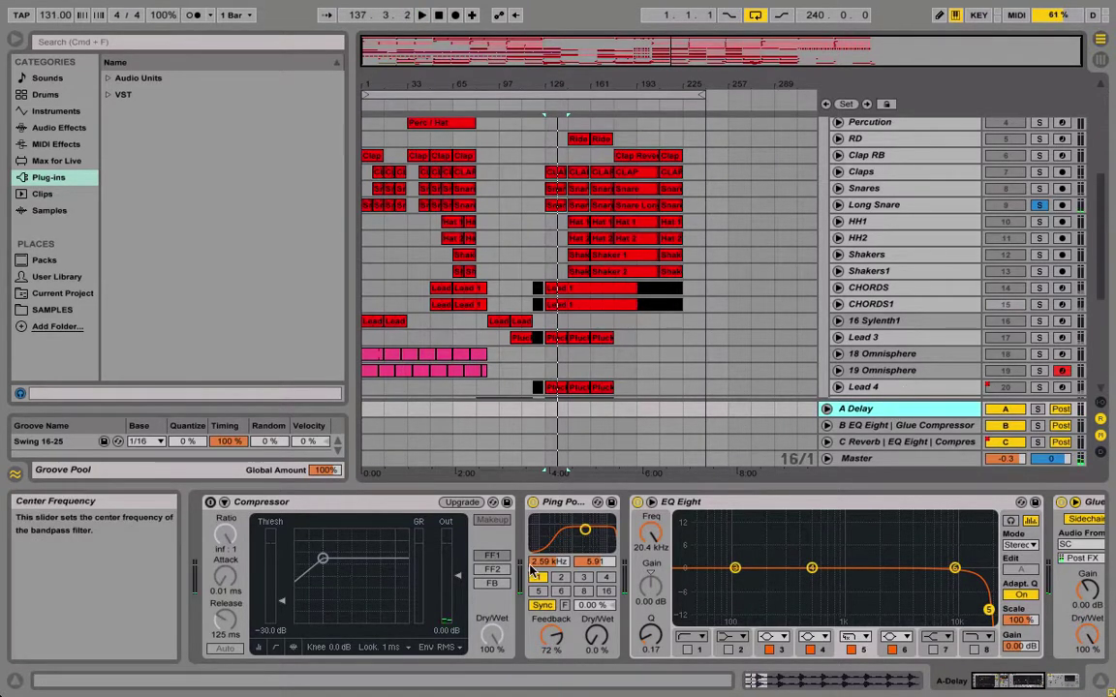
# Turn the A Delay return's Compressor back on, comparing the sound with it off and on during playback.
pyautogui.click(213, 508)
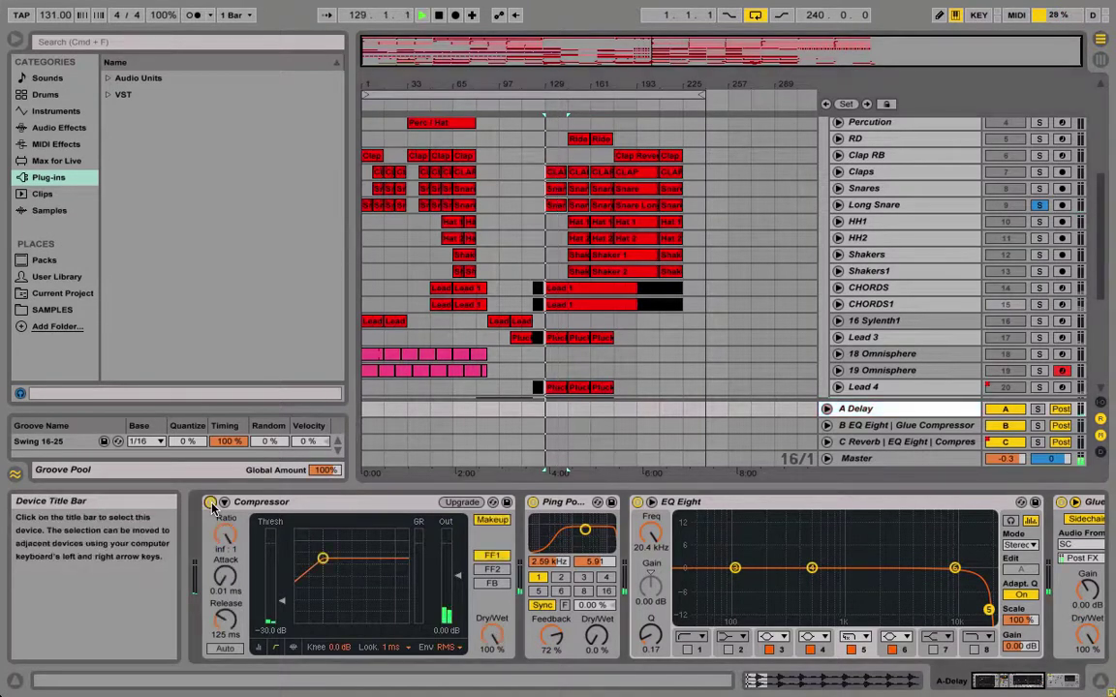
pyautogui.press('space')
pyautogui.click(210, 503)
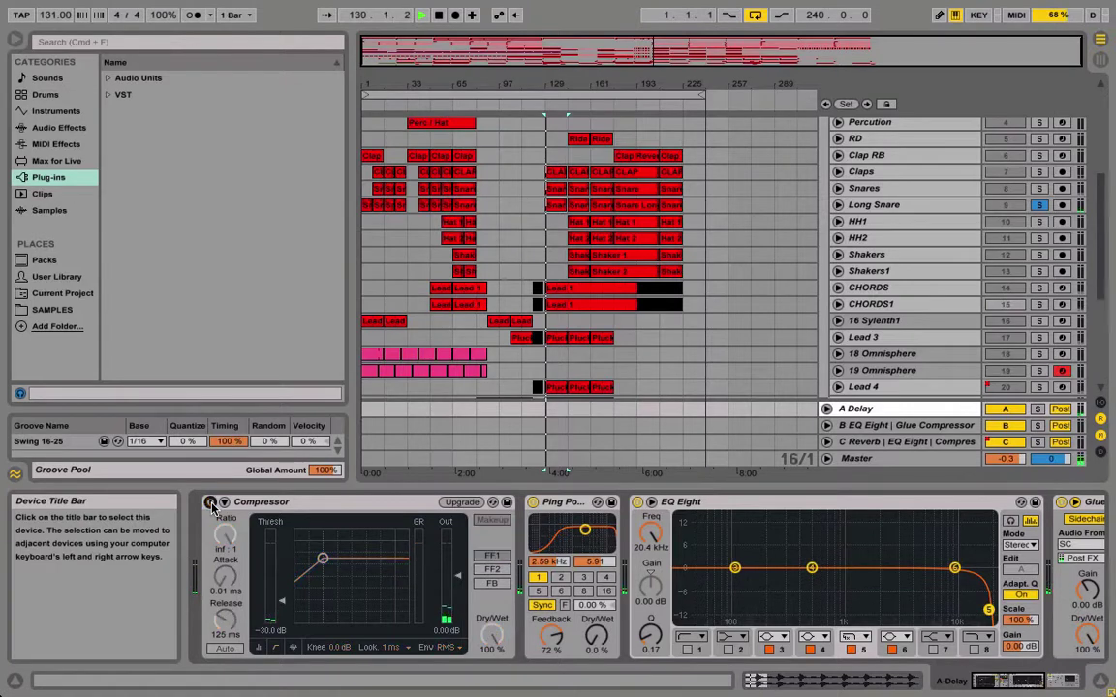
pyautogui.click(211, 503)
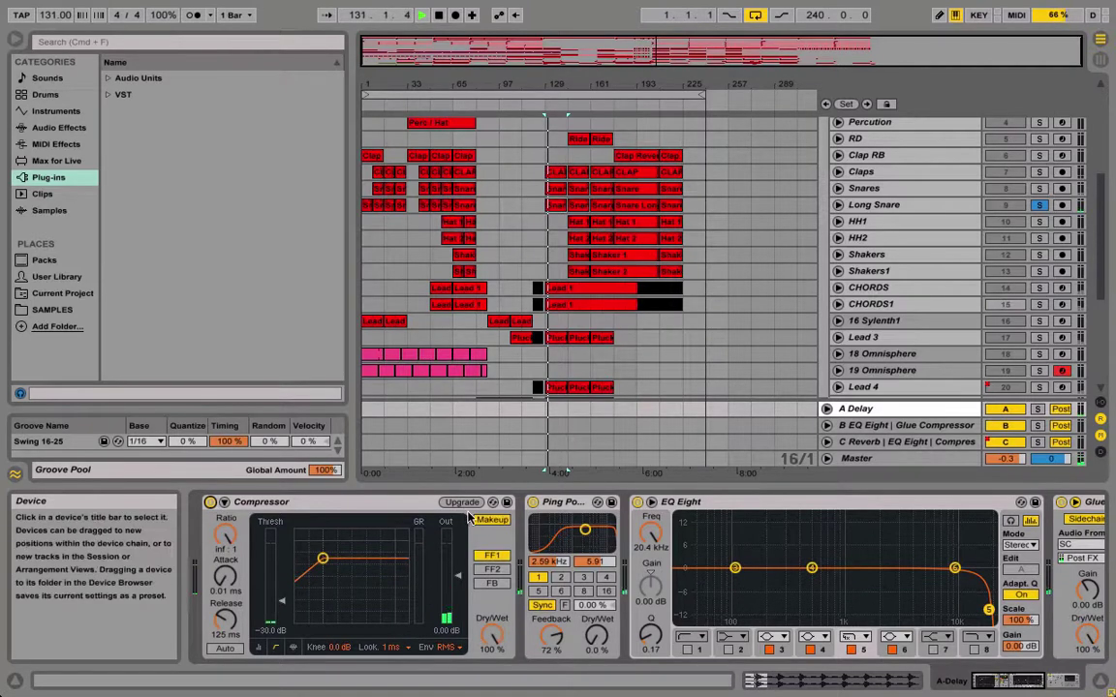
# Bypass and re-enable the A Delay return's Ping Pong Delay, and look over the devices after it.
pyautogui.click(533, 503)
pyautogui.click(533, 503)
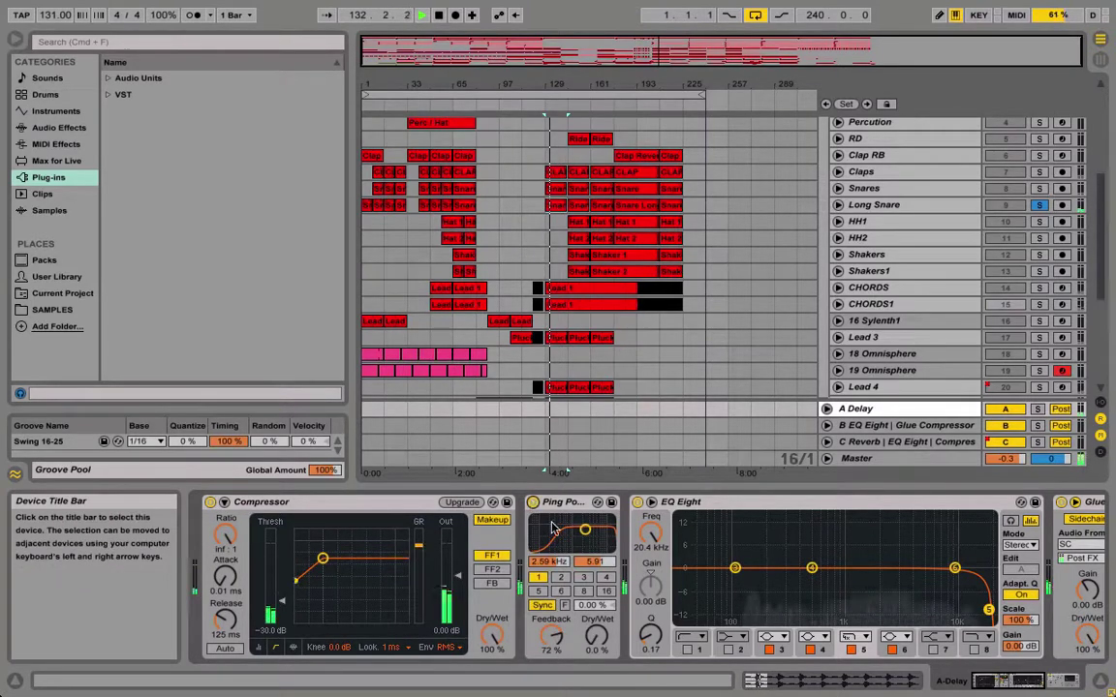
pyautogui.scroll(-5, 651, 635)
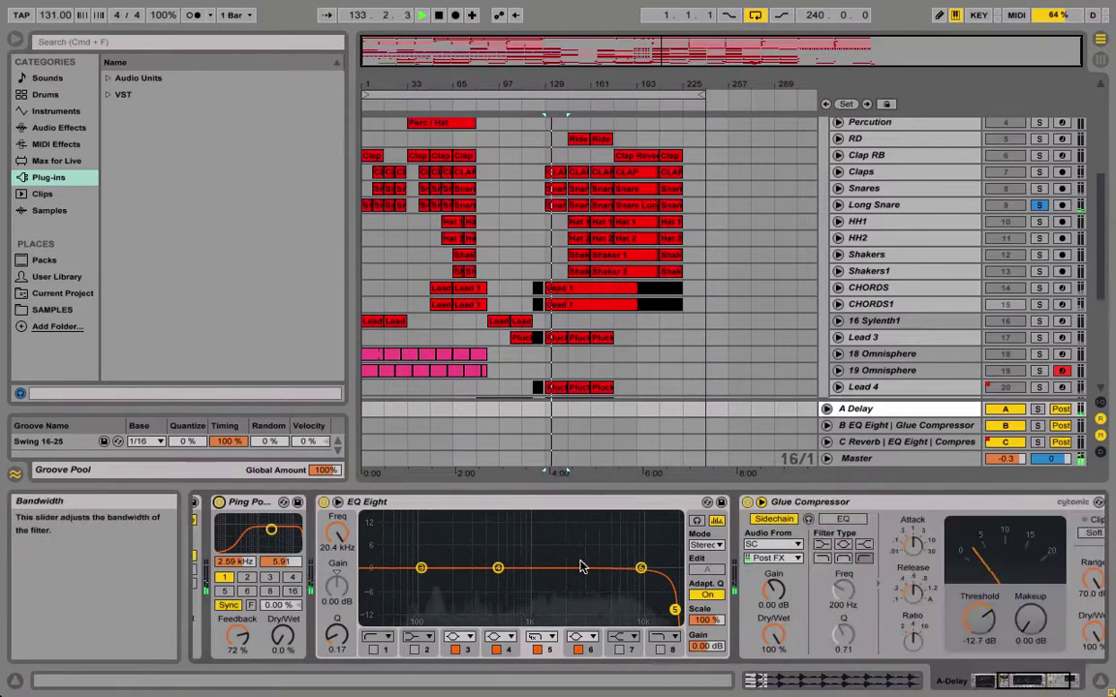
pyautogui.scroll(5, 727, 523)
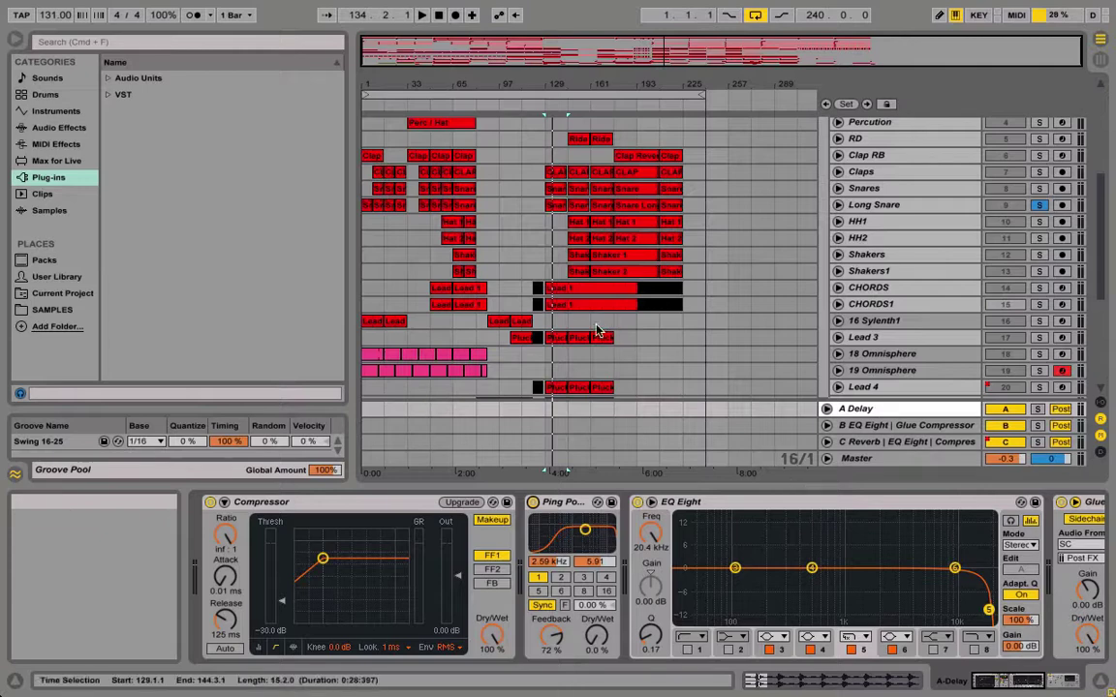
# Unsolo the Long Snare track and mute the A Delay return while the full mix plays from bar 129.
pyautogui.click(1039, 208)
pyautogui.press('space')
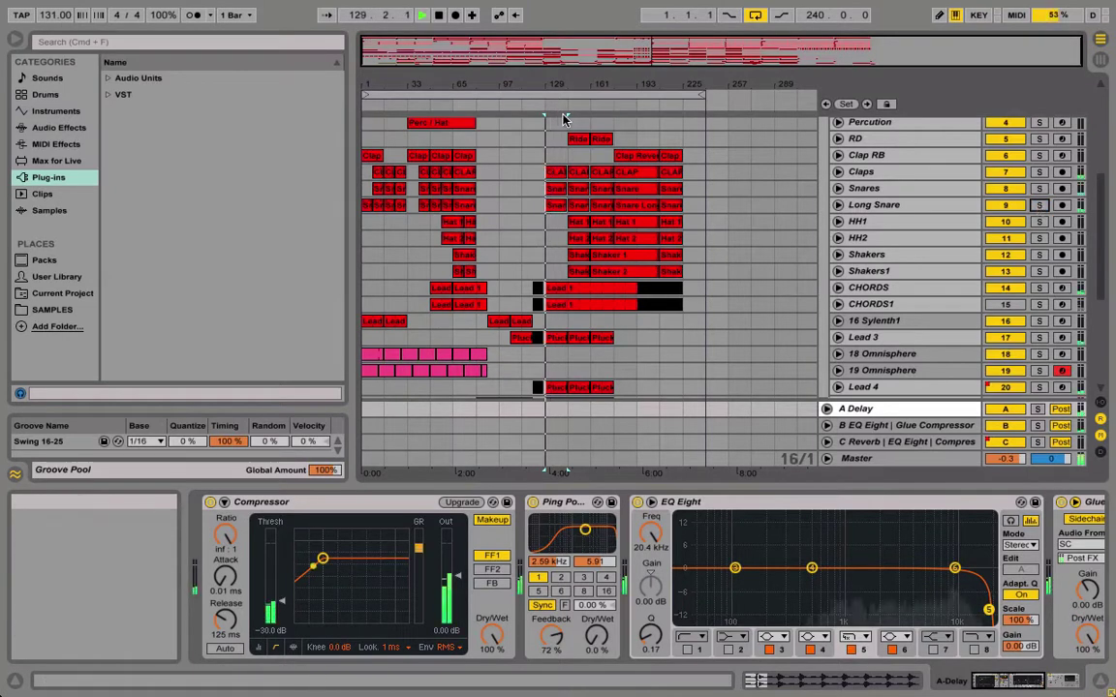
pyautogui.press('XF86AudioRaiseVolume')
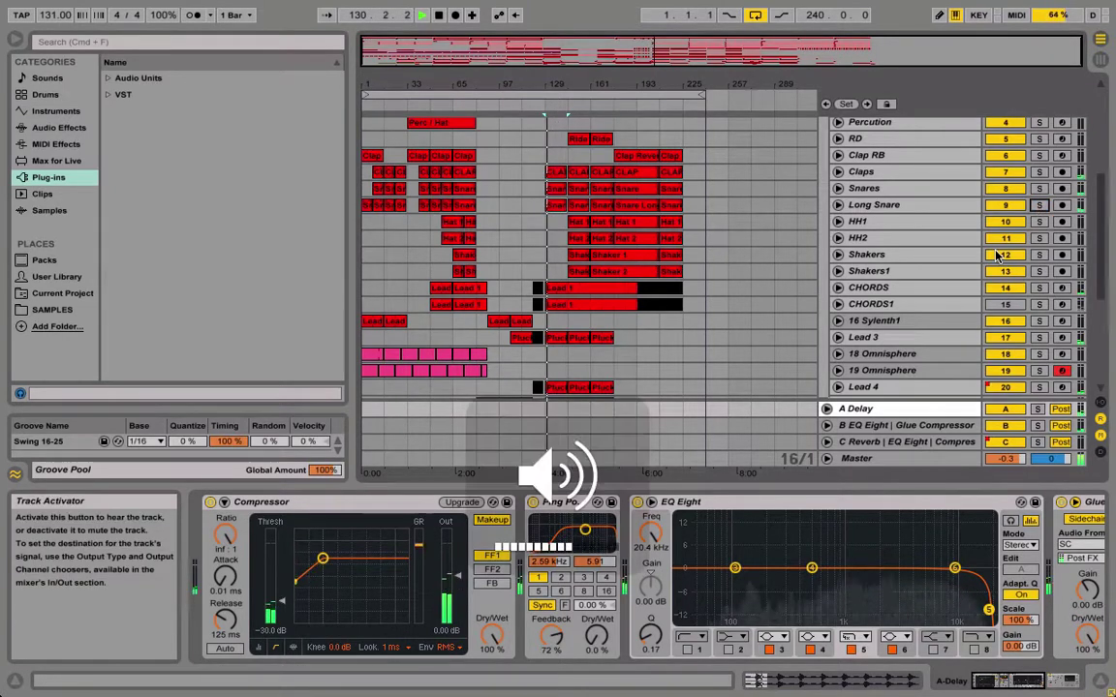
pyautogui.click(1011, 412)
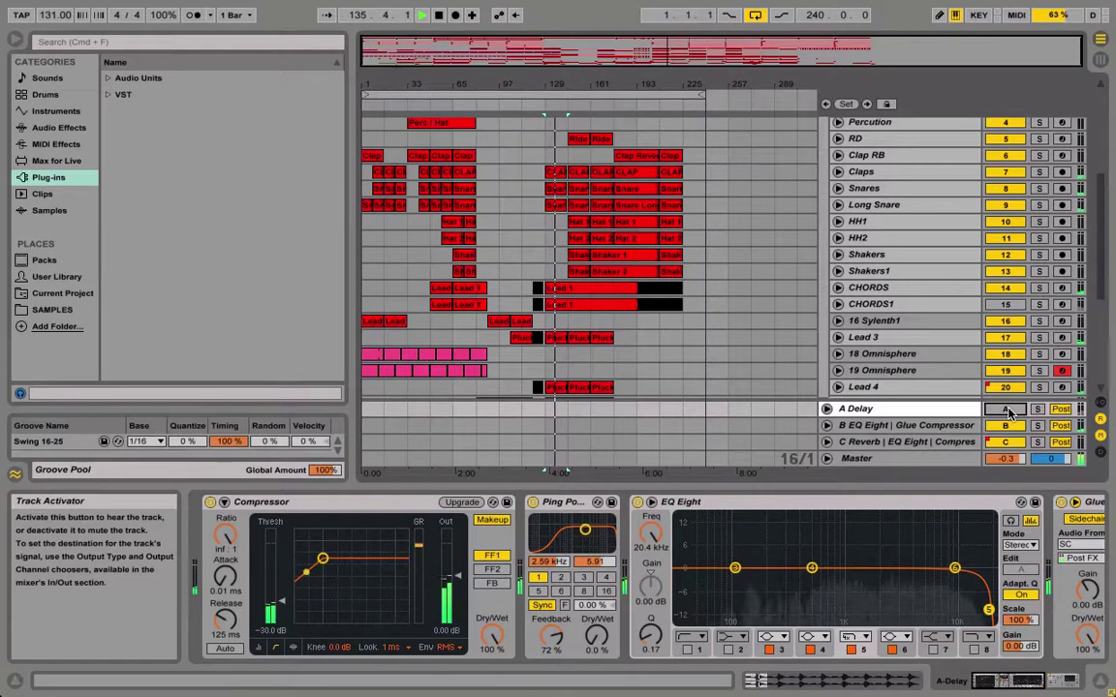
# Compare the playing full mix with the A Delay return on and off, leaving it muted and stopping playback.
pyautogui.click(1005, 408)
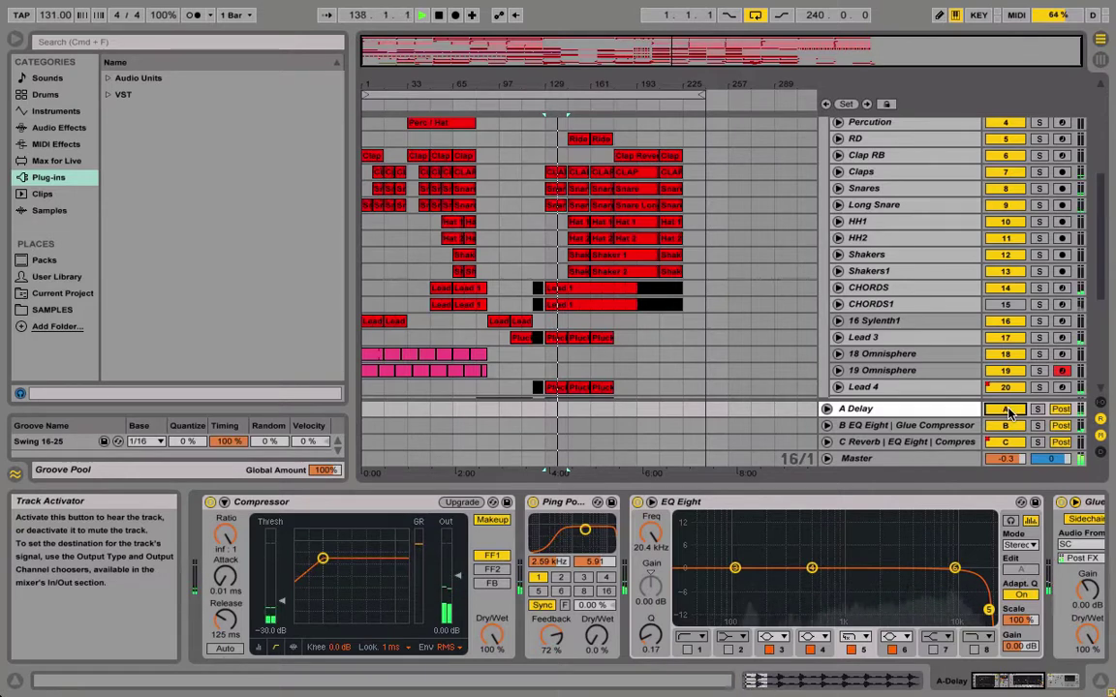
pyautogui.click(1006, 409)
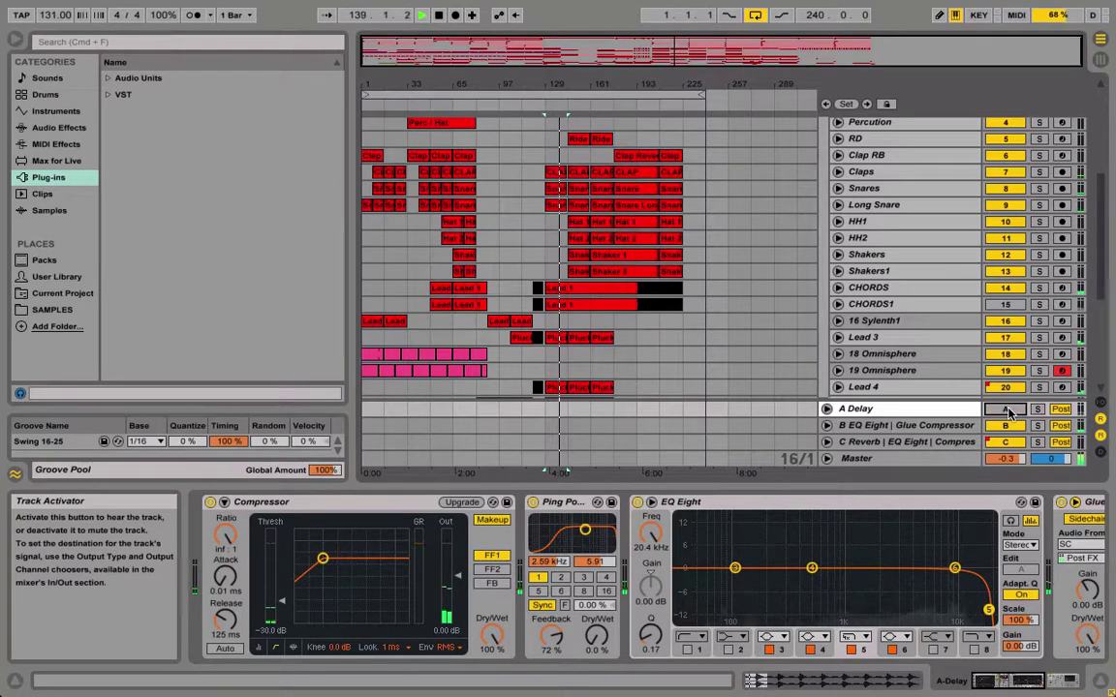
pyautogui.click(1005, 408)
pyautogui.click(1005, 408)
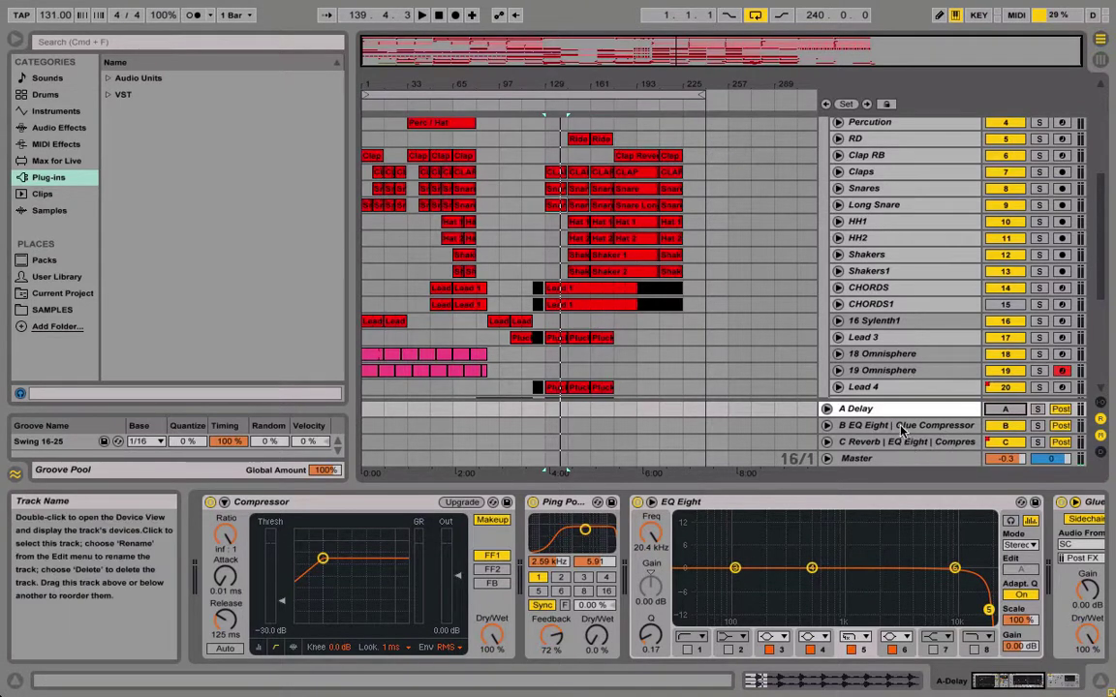
# Audition the B EQ Eight | Glue Compressor return soloed from bar 129, leave it muted after unsoloing, and stop playback.
pyautogui.scroll(5, 609, 234)
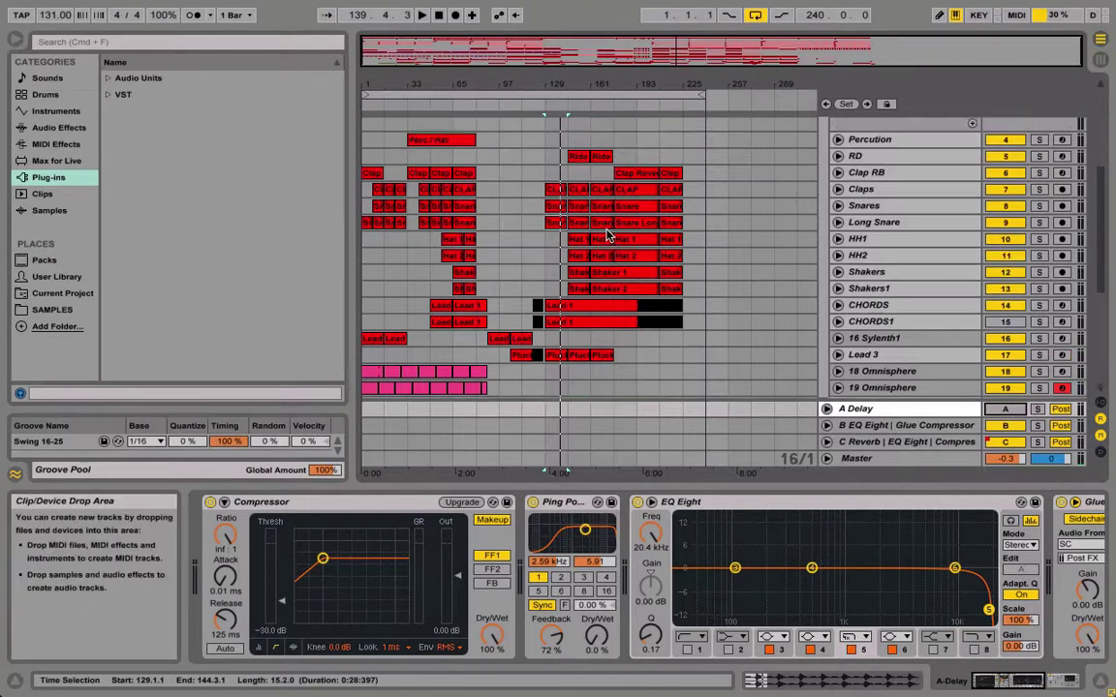
pyautogui.scroll(-5, 608, 235)
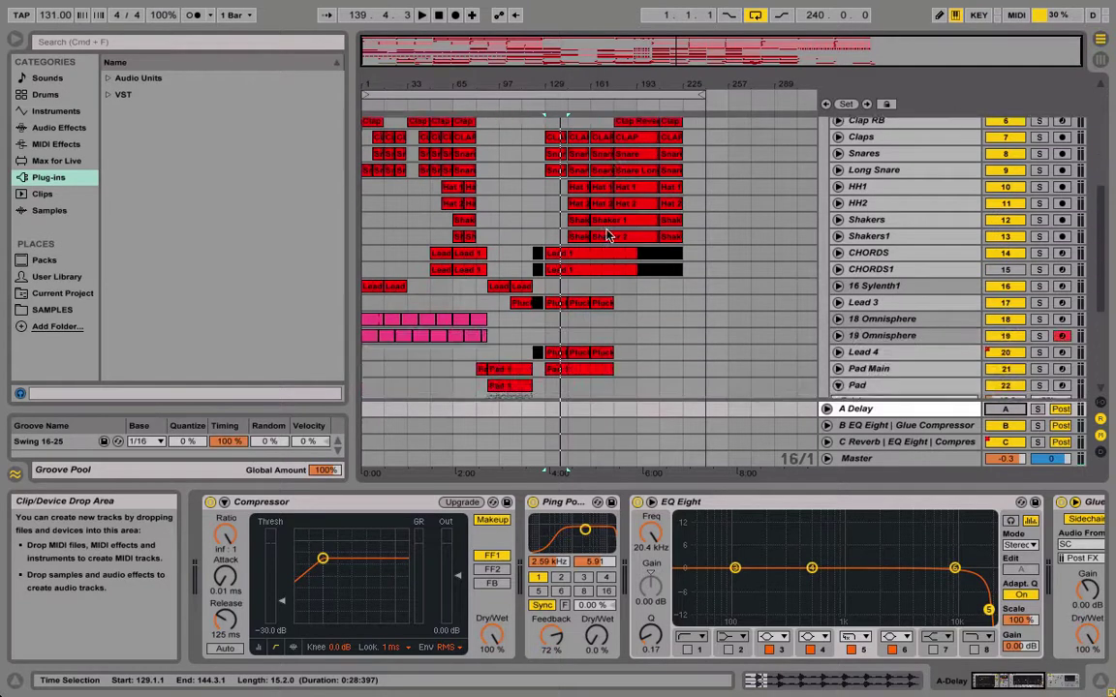
pyautogui.press('space')
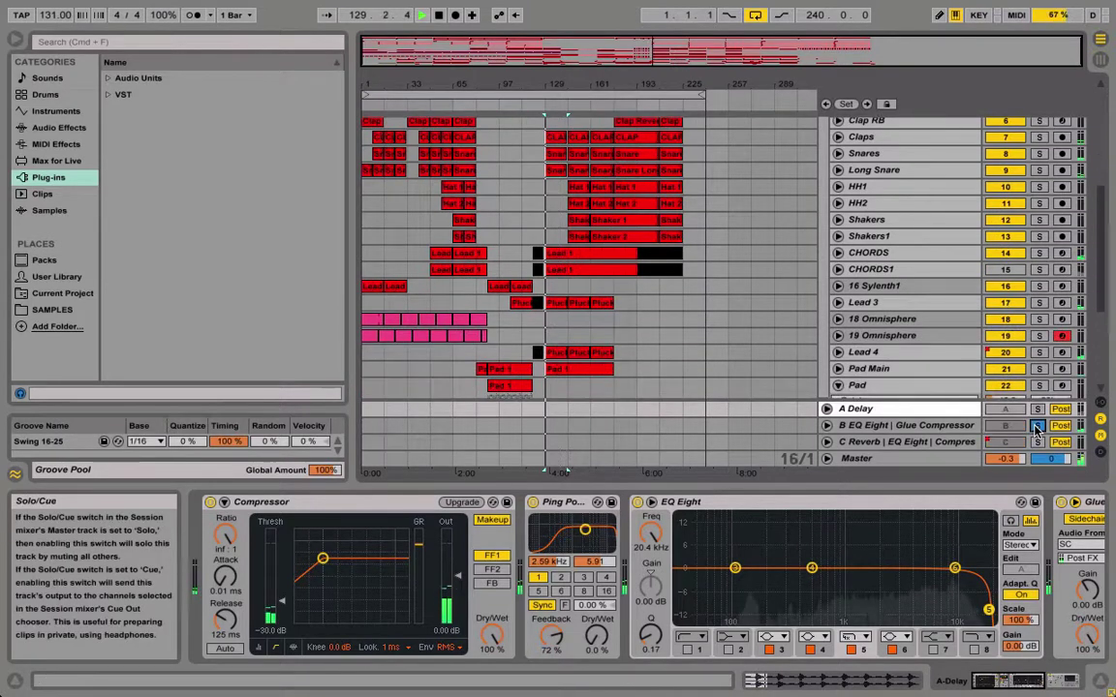
pyautogui.press('space')
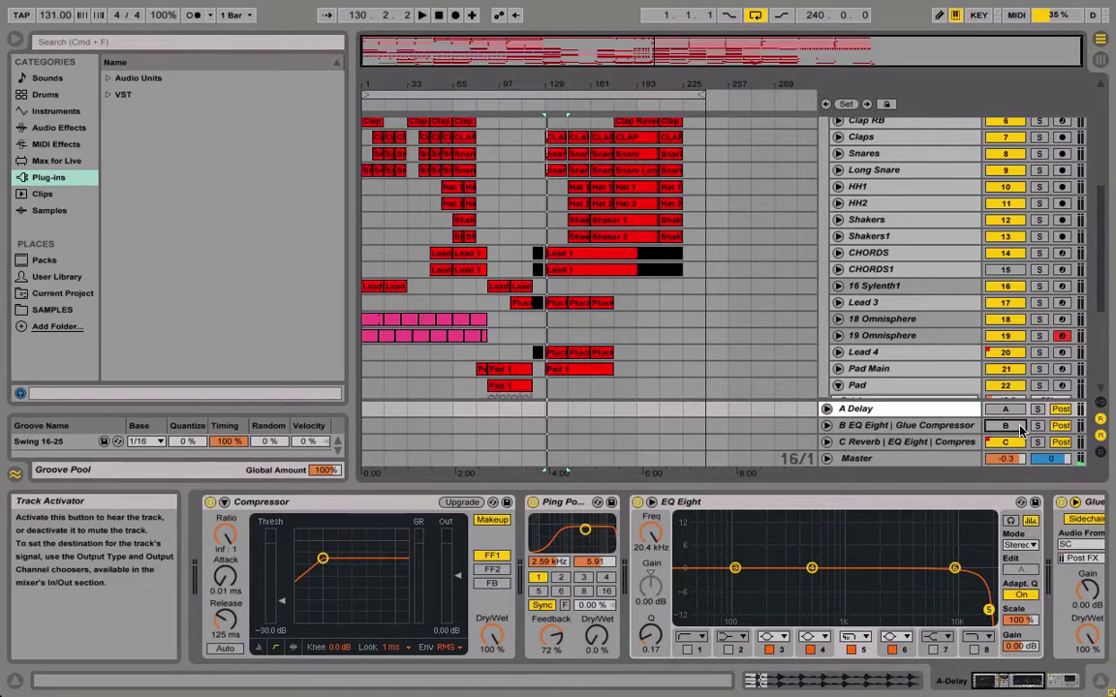
# Turn on the A Delay and B returns for playback from bar 129, comparing the mix with both muted and back on.
pyautogui.click(1006, 409)
pyautogui.press('space')
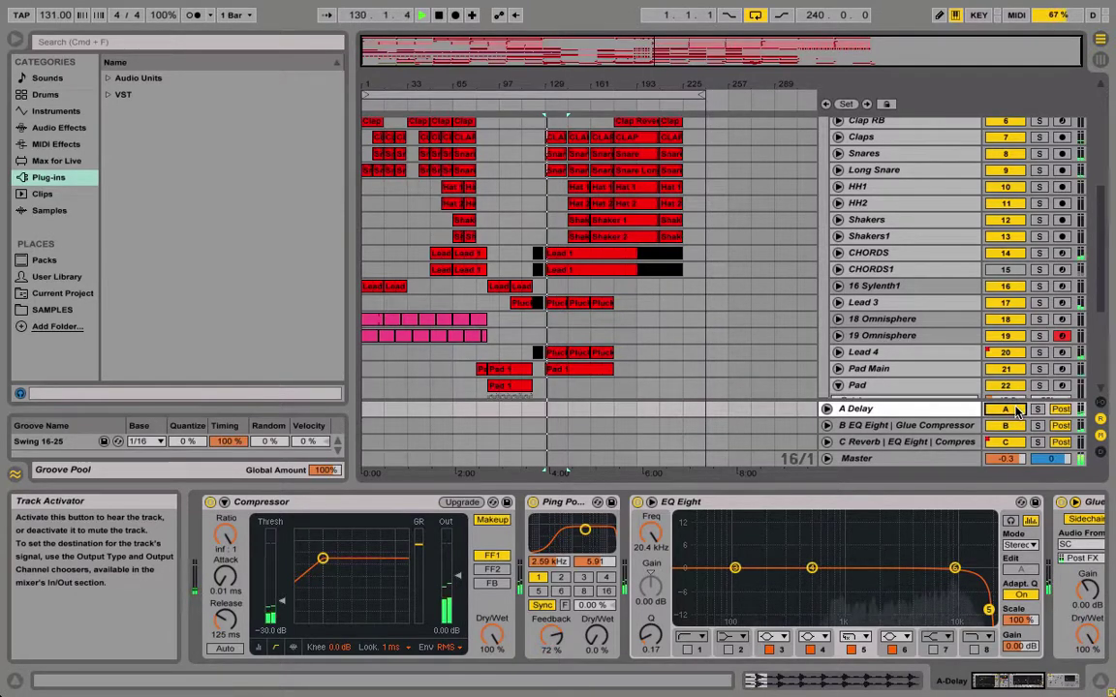
pyautogui.click(1007, 409)
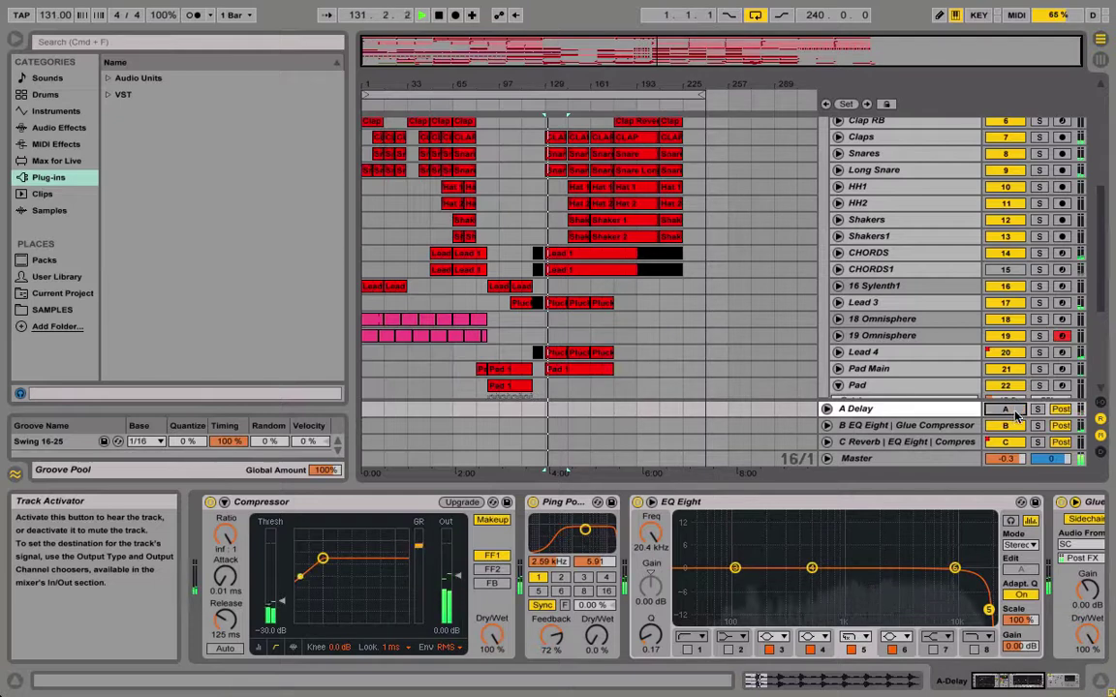
pyautogui.click(1009, 426)
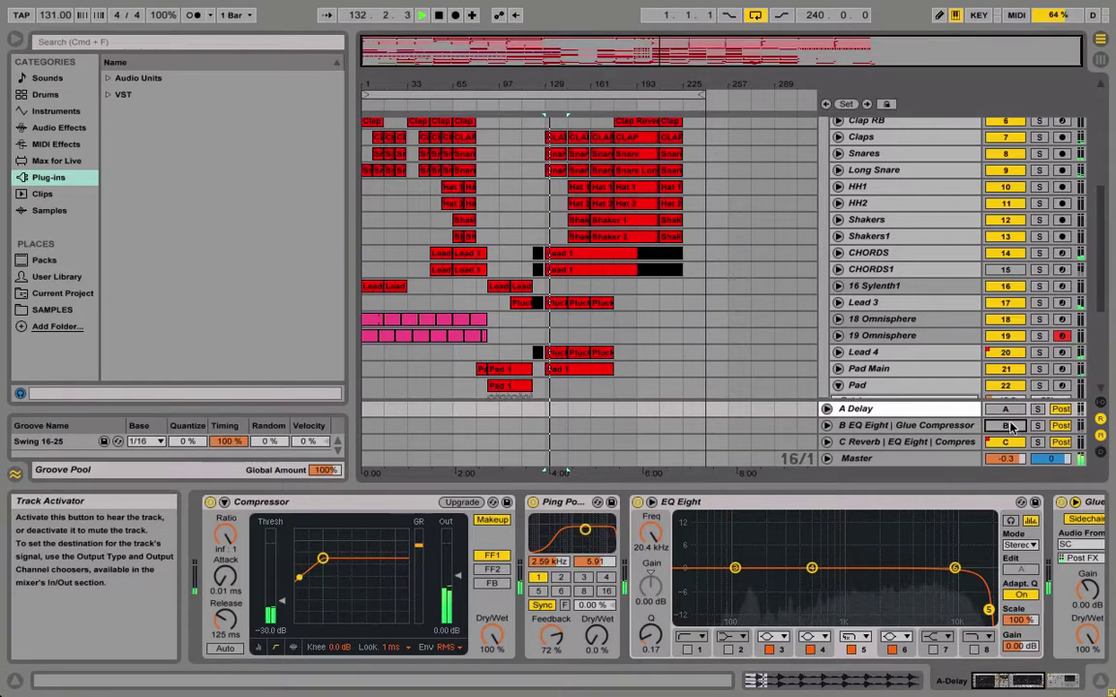
pyautogui.click(1005, 427)
pyautogui.click(1007, 409)
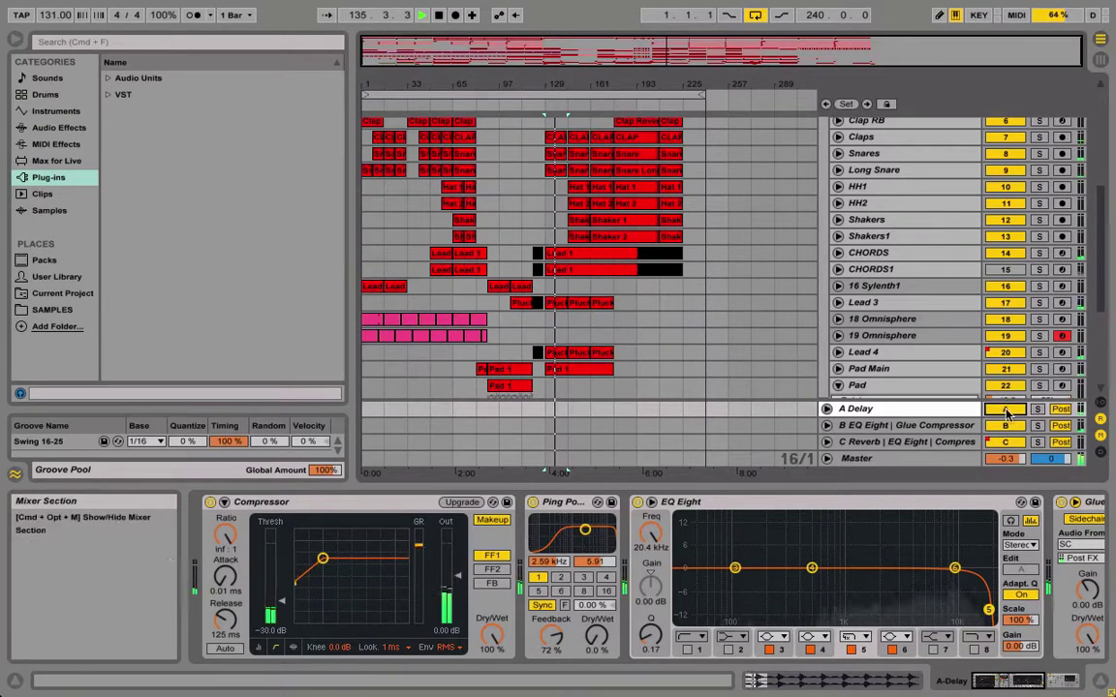
# Mute and reactivate the A Delay and B returns during playback, and unfold the A Delay track.
pyautogui.click(1005, 409)
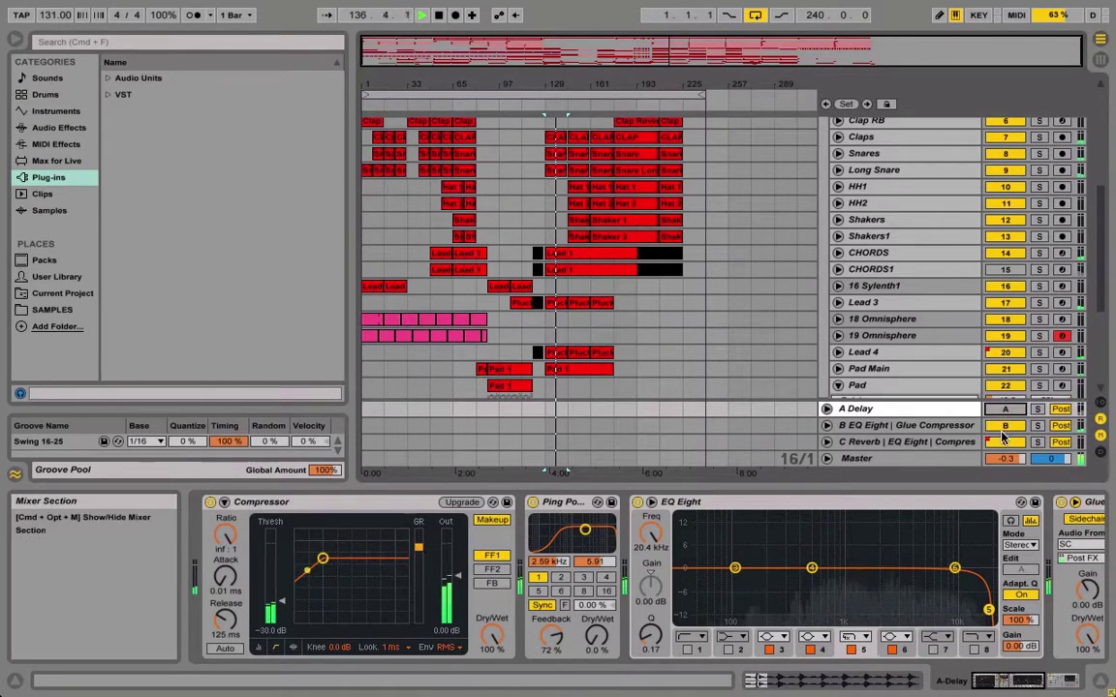
pyautogui.click(1004, 431)
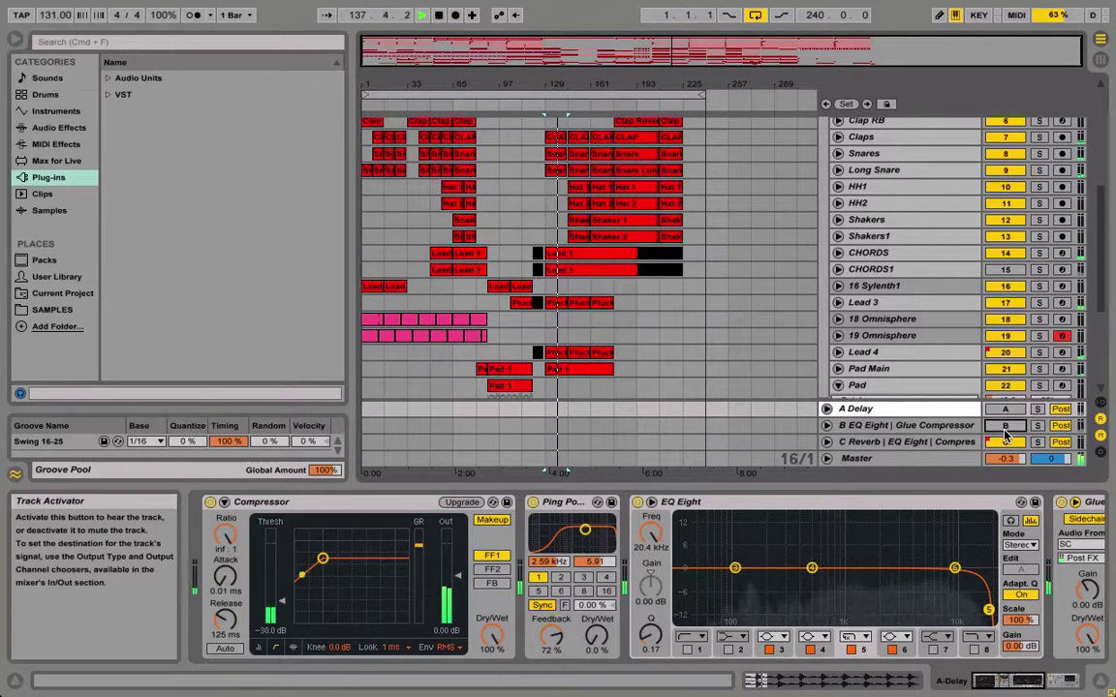
pyautogui.click(1005, 409)
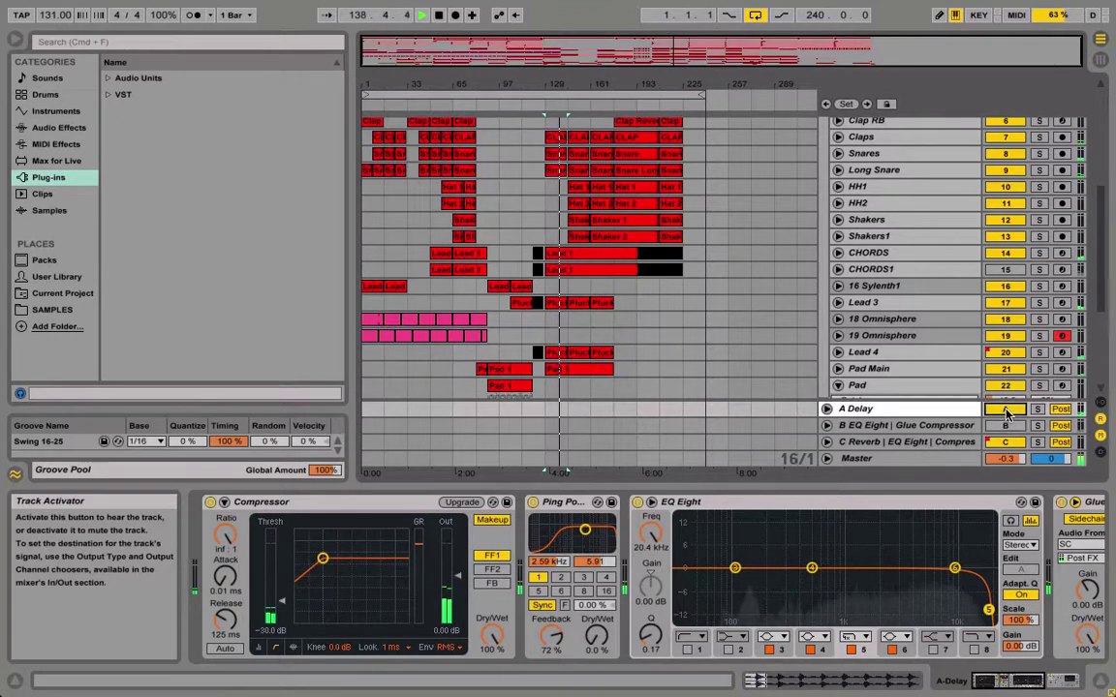
pyautogui.click(827, 409)
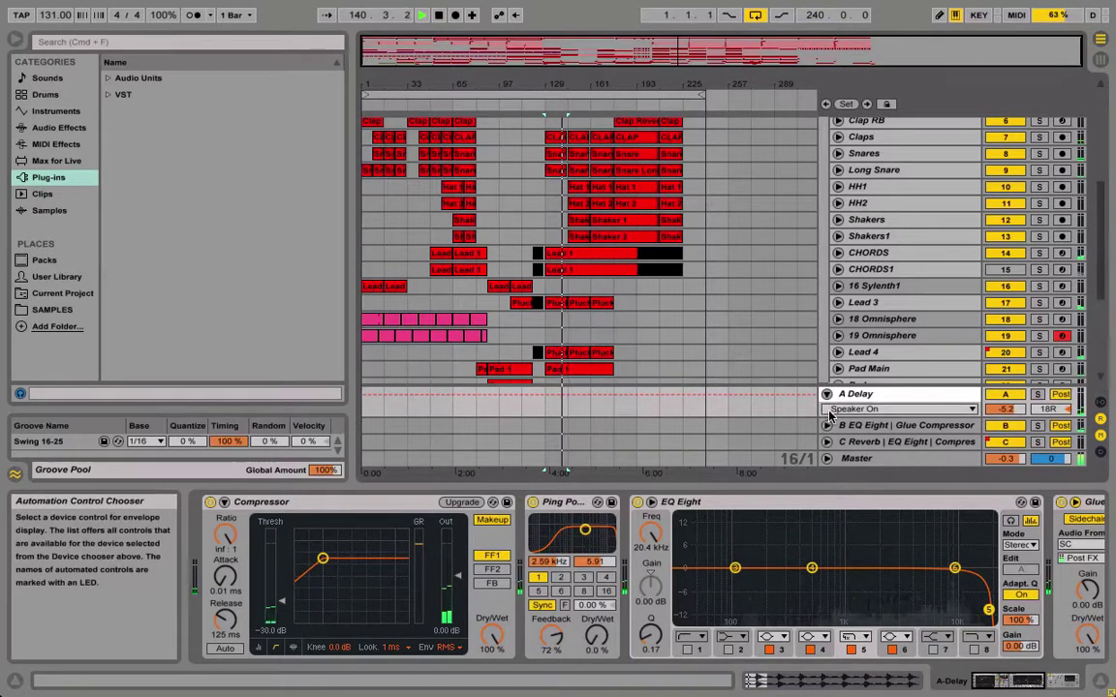
# Switch to Session View, audition the B and A Delay returns by soloing each, and stop playback with both unsoloed and the system volume lowered.
pyautogui.click(1100, 39)
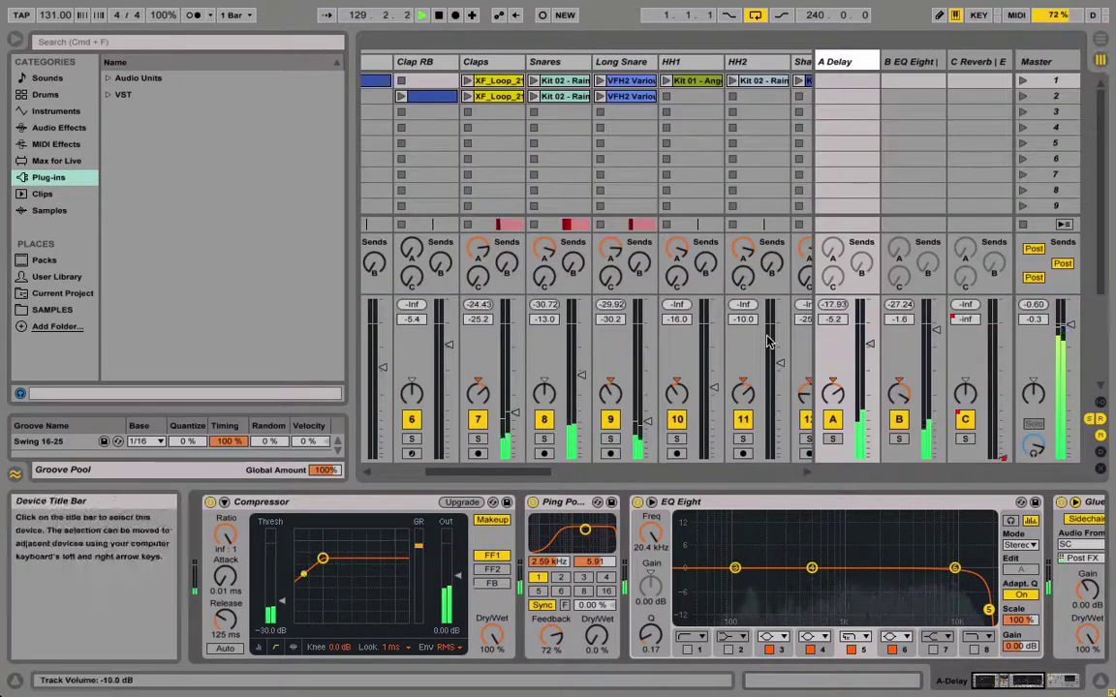
pyautogui.click(899, 439)
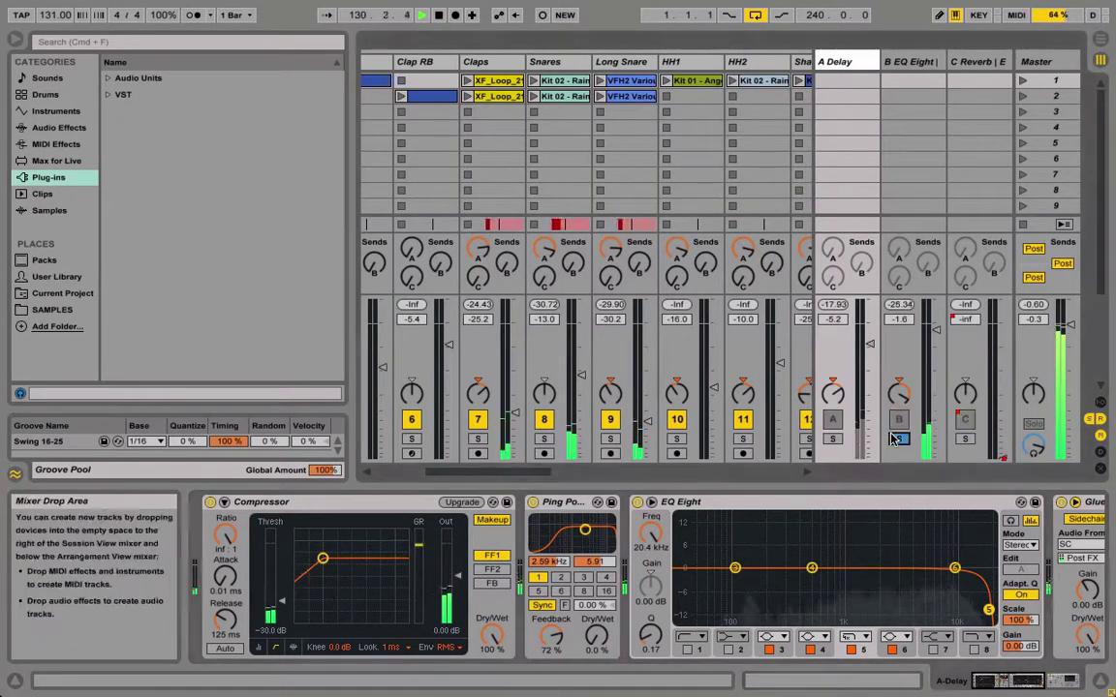
pyautogui.click(832, 439)
pyautogui.click(832, 439)
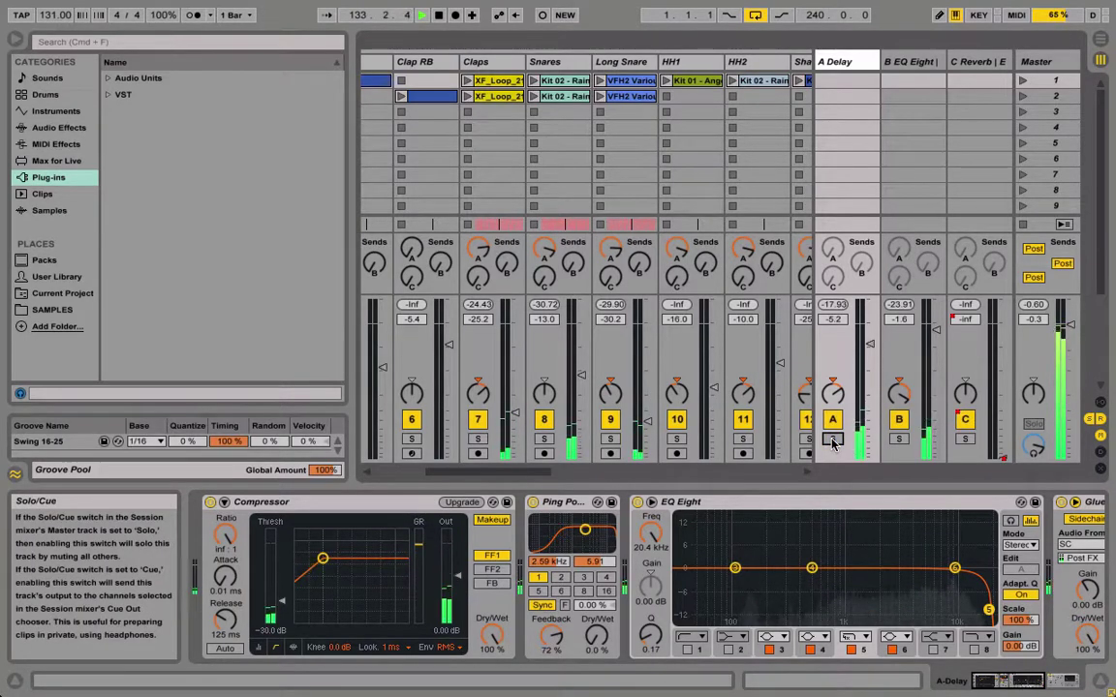
pyautogui.click(898, 440)
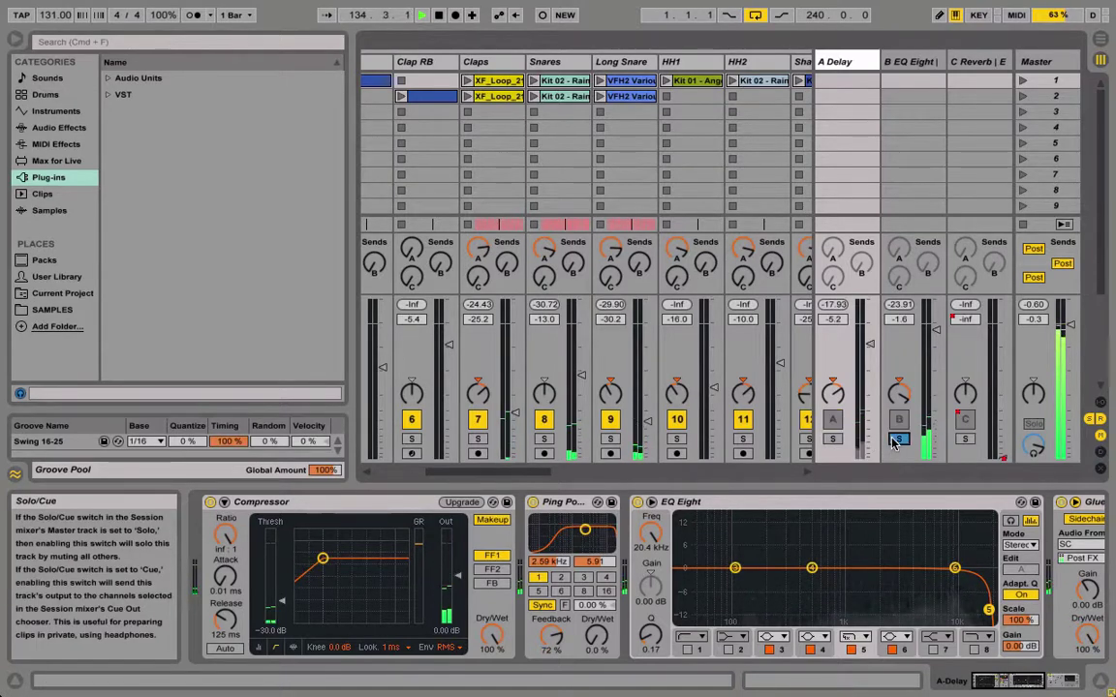
pyautogui.click(830, 440)
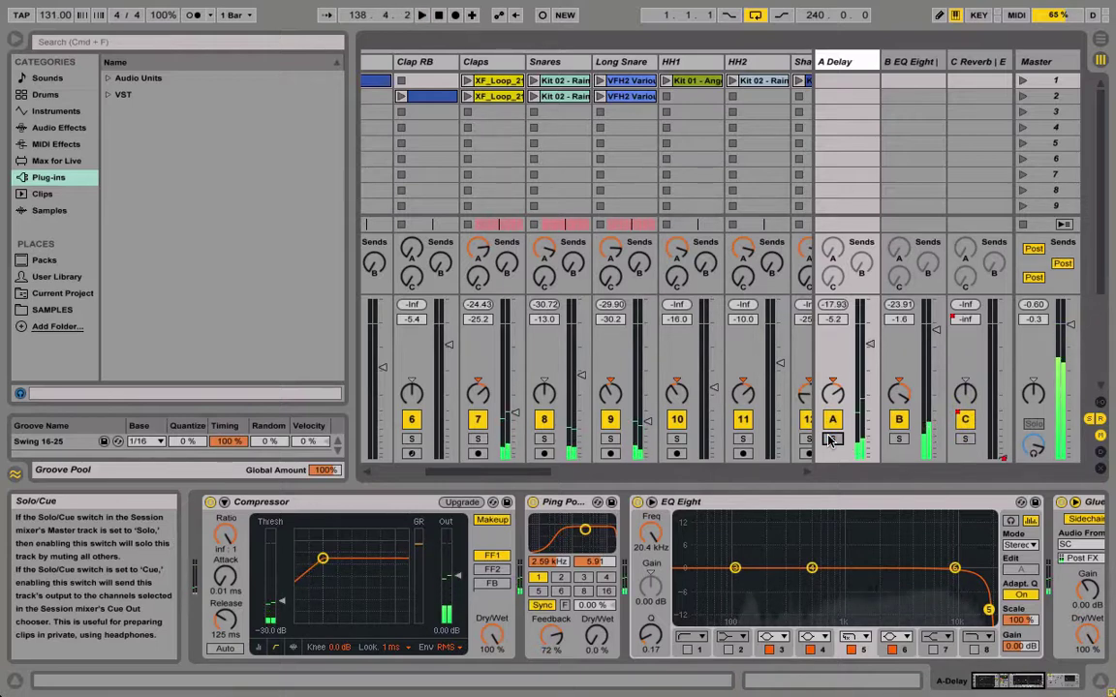
pyautogui.press('XF86AudioLowerVolume')
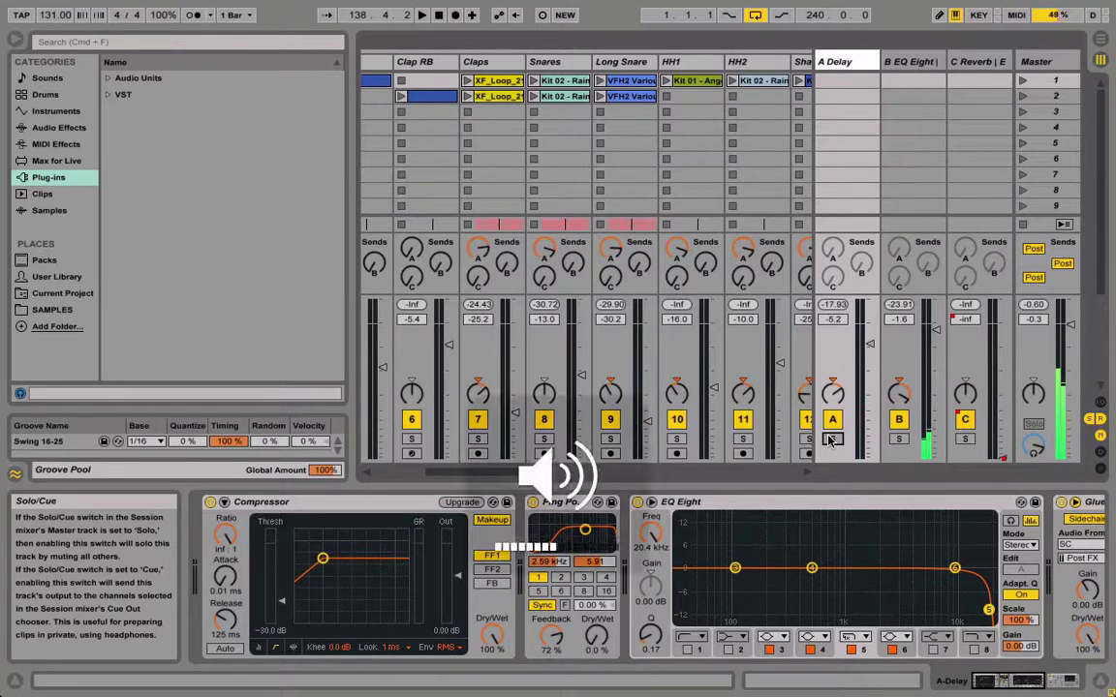
# Select the A Delay return and examine the send levels of the tracks from Claps across to Pluck1 and 25 Sylenth1.
pyautogui.click(840, 66)
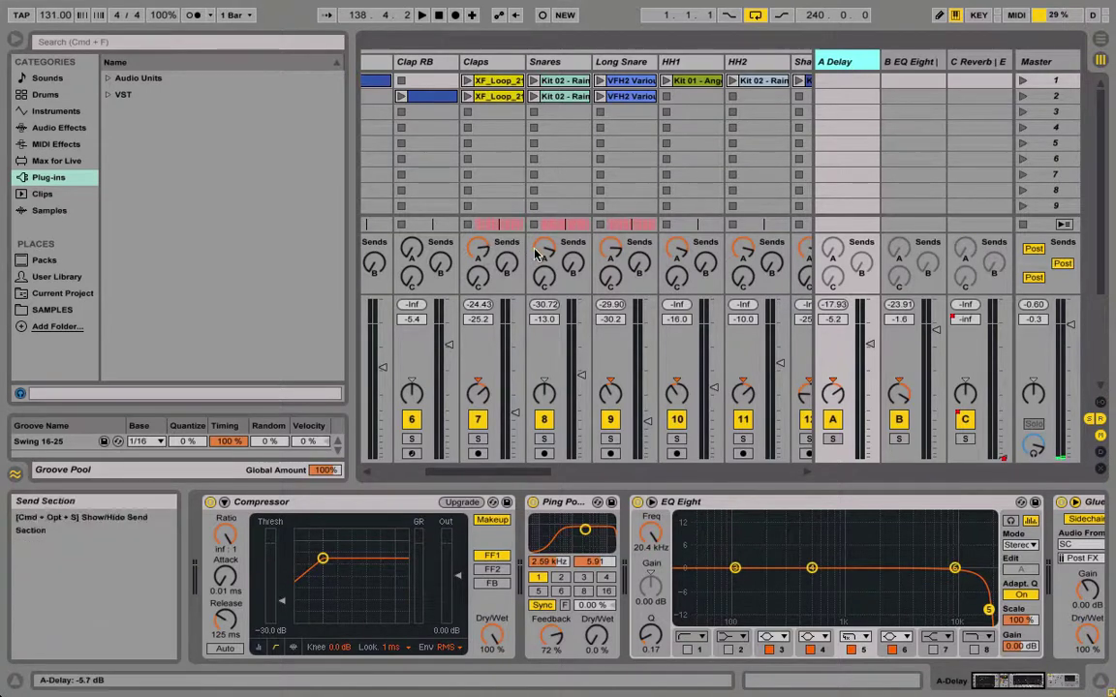
pyautogui.hscroll(5, 659, 260)
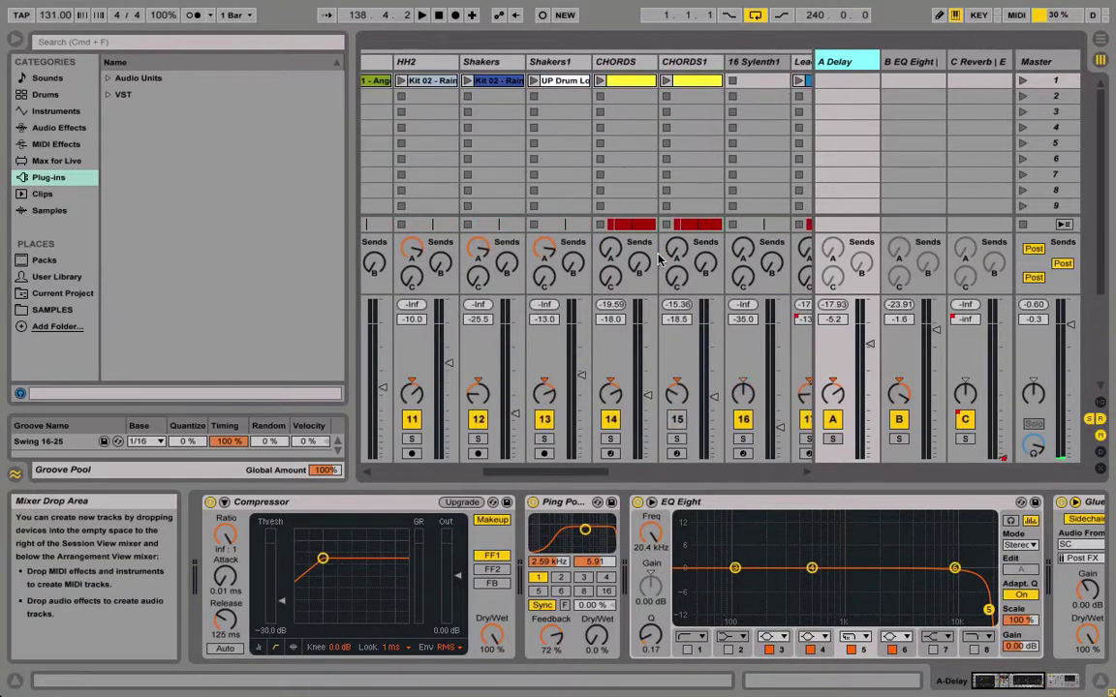
pyautogui.hscroll(7, 659, 260)
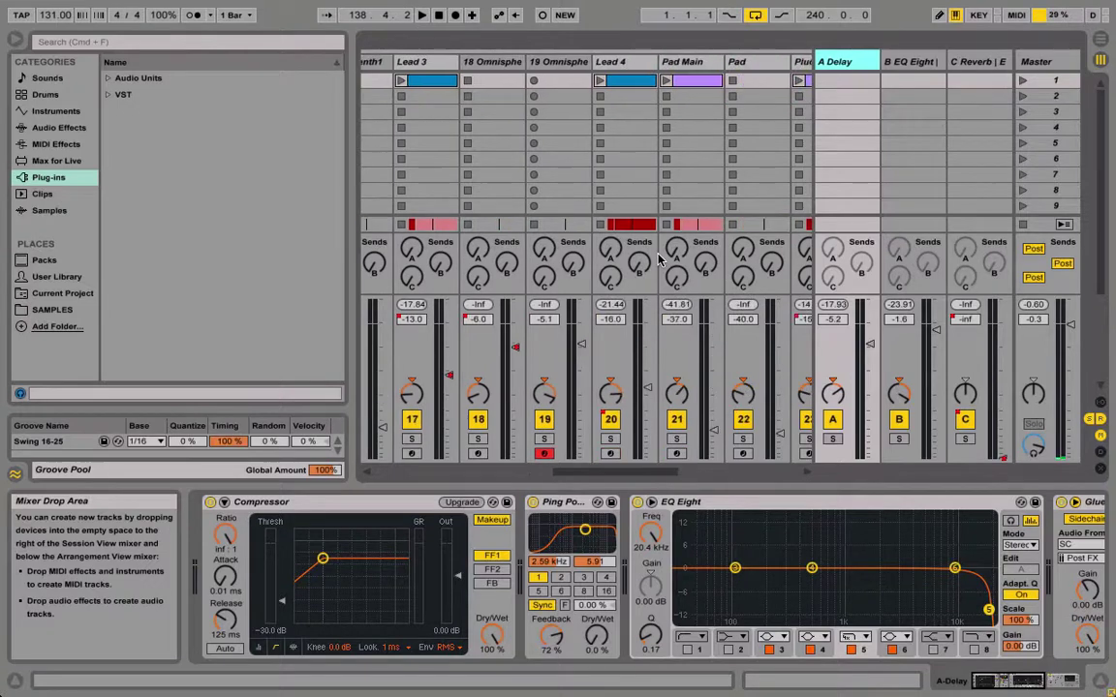
pyautogui.hscroll(2, 659, 260)
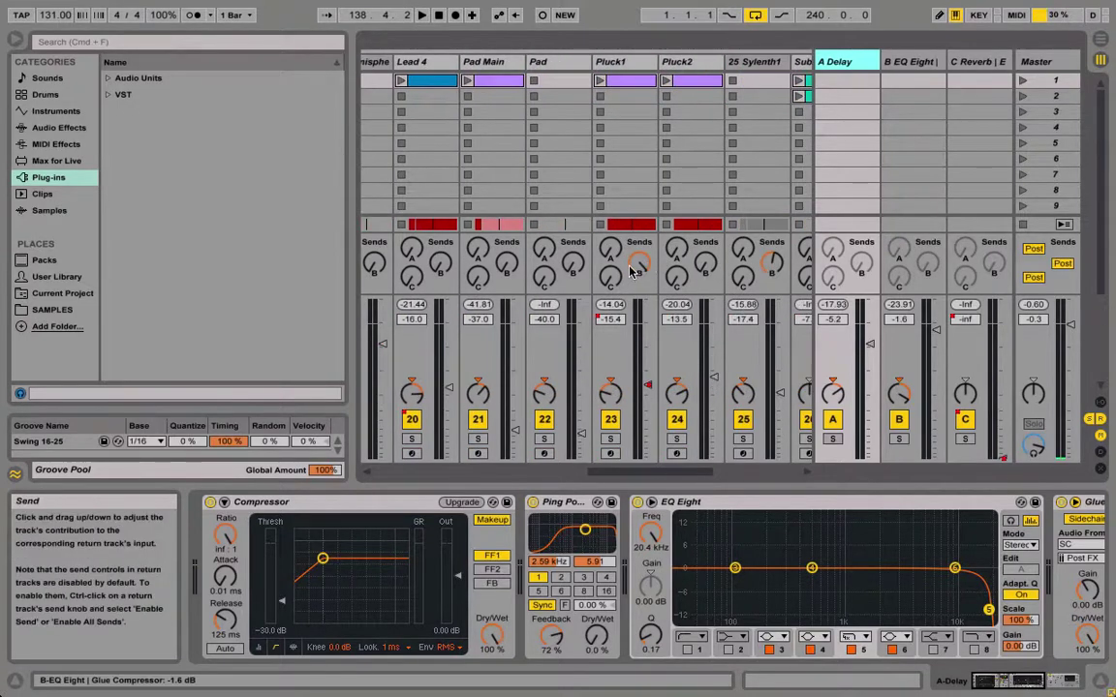
# Play from bar 129 with the B return soloed, switch the solo to the Pluck1 track, and stop playback.
pyautogui.click(899, 439)
pyautogui.press('space')
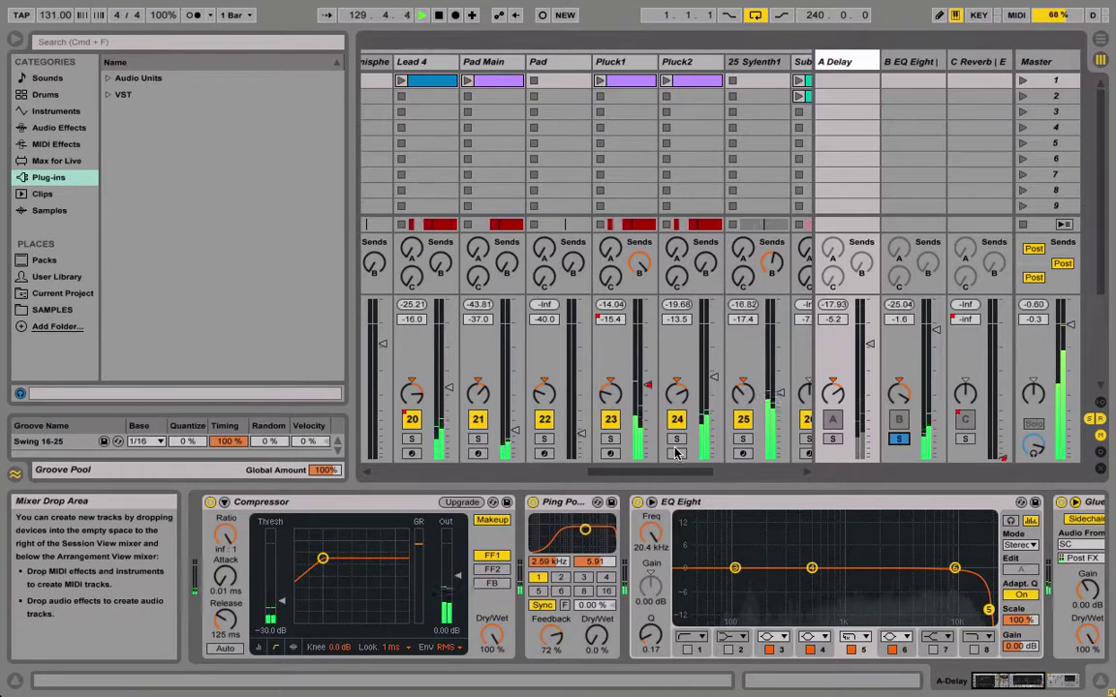
pyautogui.click(611, 440)
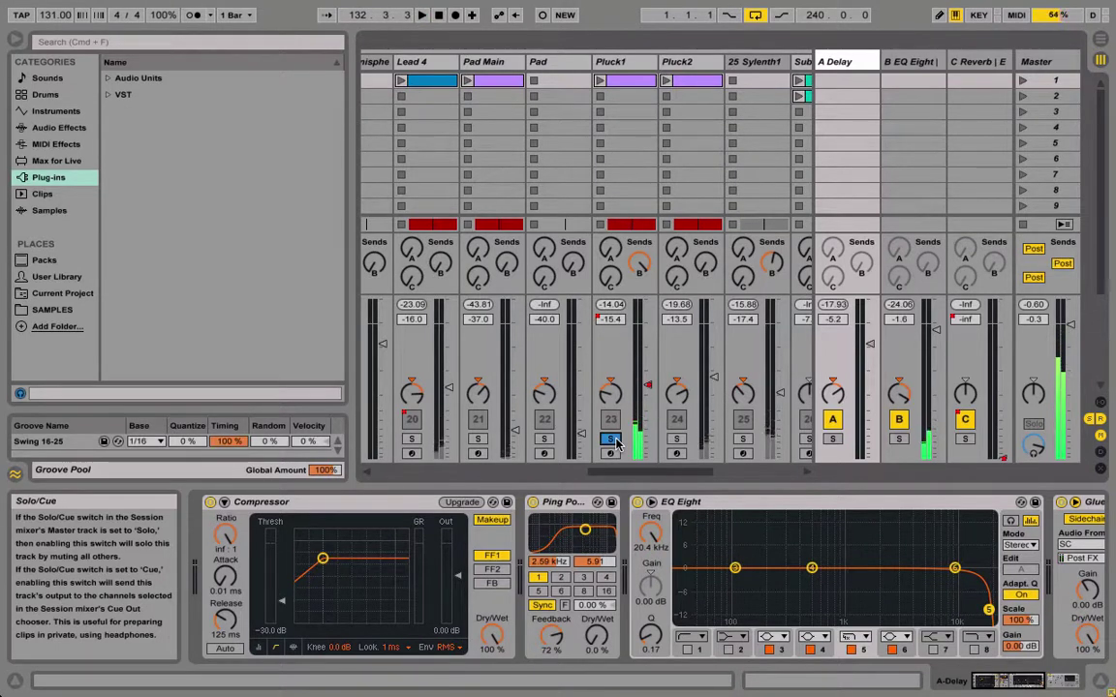
# Return to Arrangement View and look over the A Delay return's device chain through to the Glue Compressor.
pyautogui.click(1101, 44)
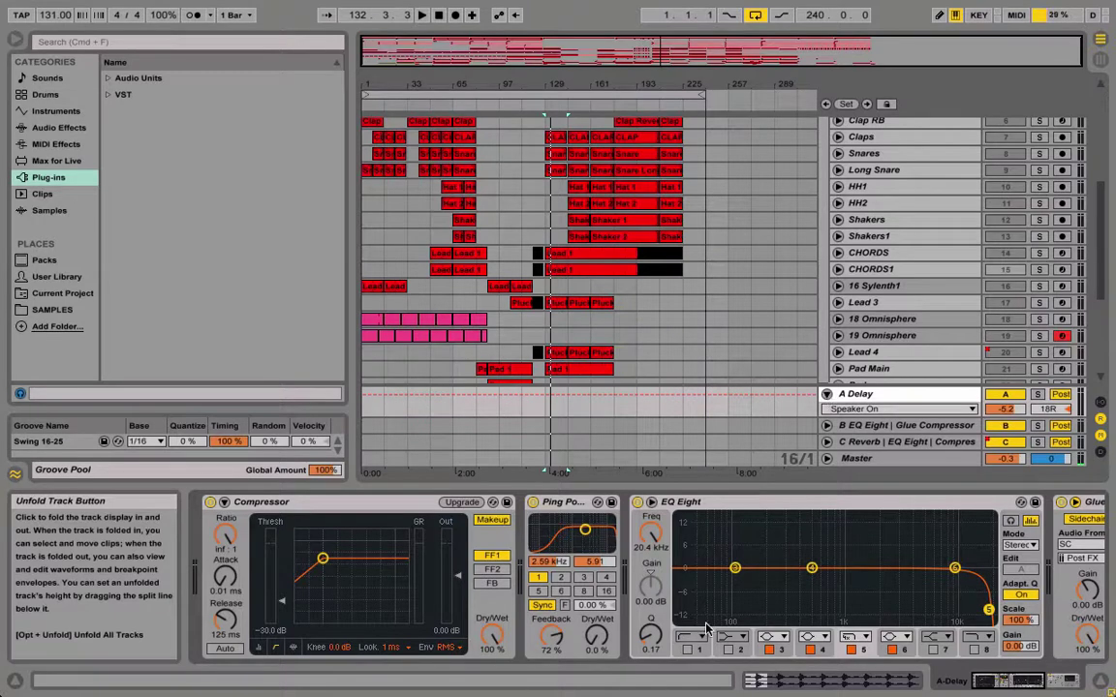
pyautogui.hscroll(3, 630, 581)
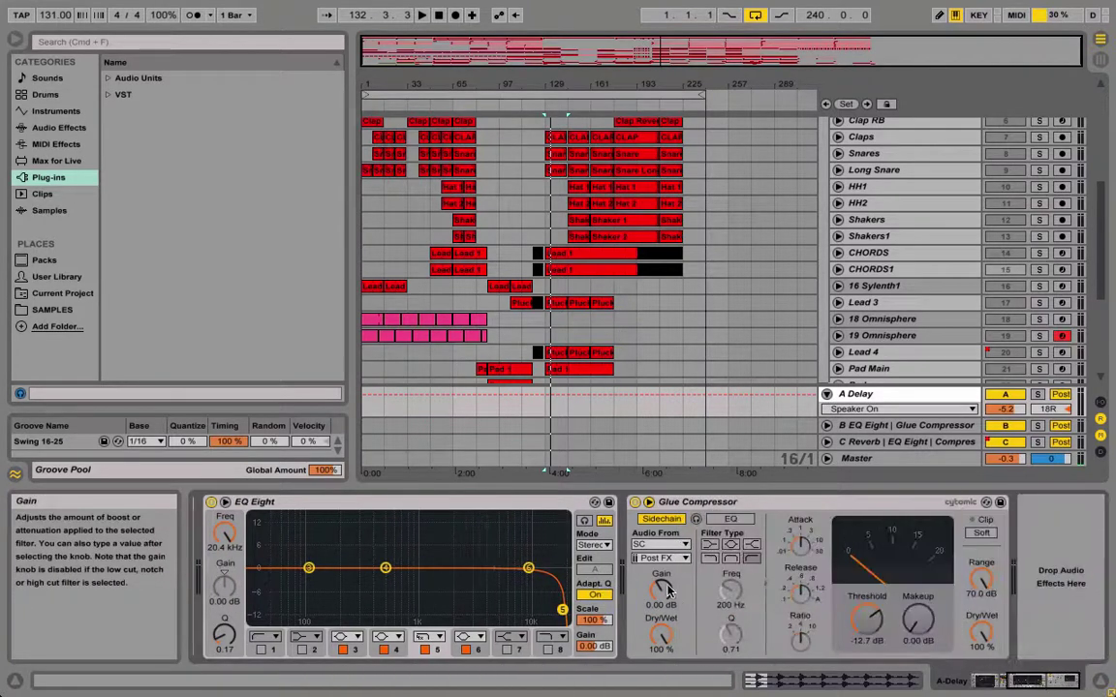
pyautogui.hscroll(-3, 669, 591)
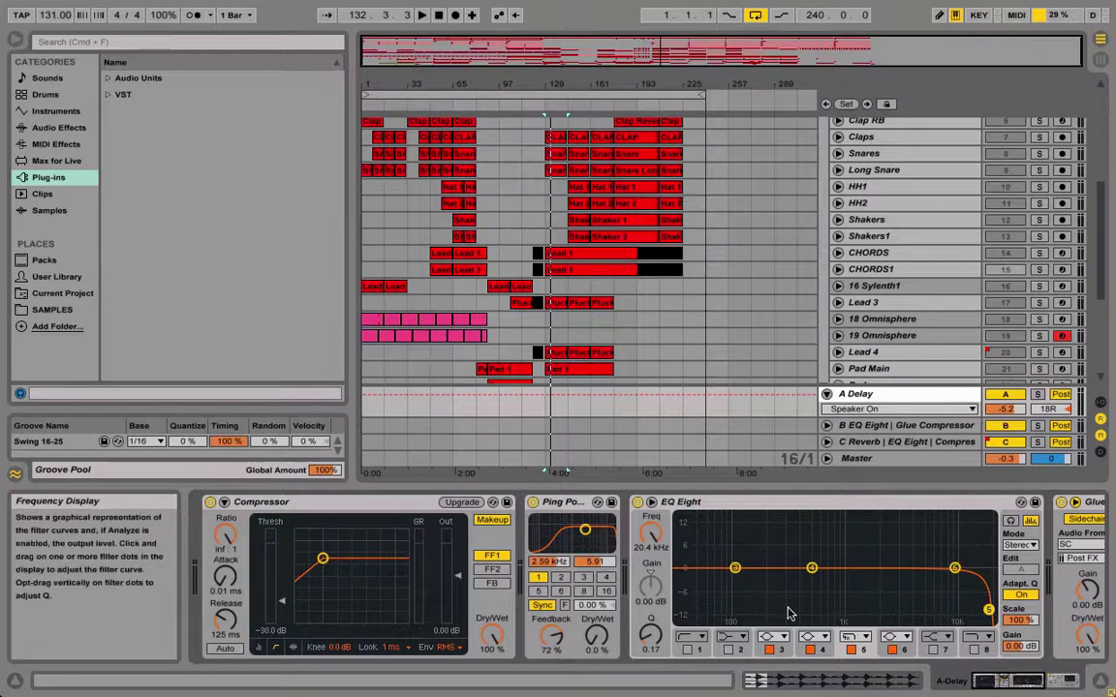
# Exit full-screen mode and open the ScreenFlow recording menu.
pyautogui.press('ctrl+super+f')
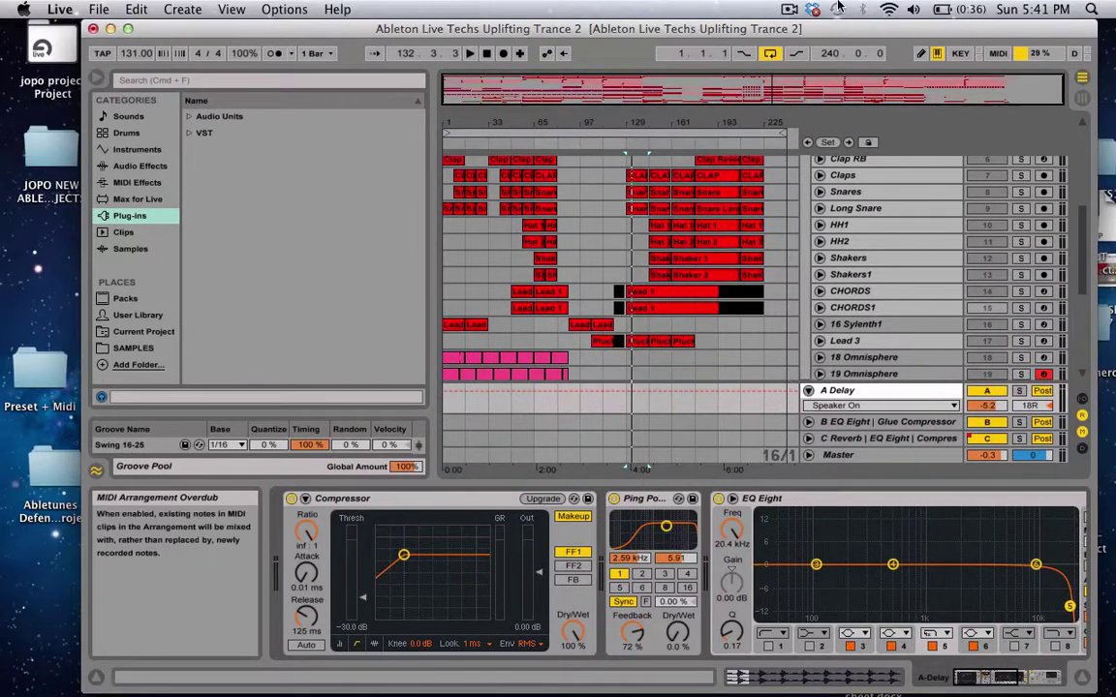
pyautogui.click(789, 9)
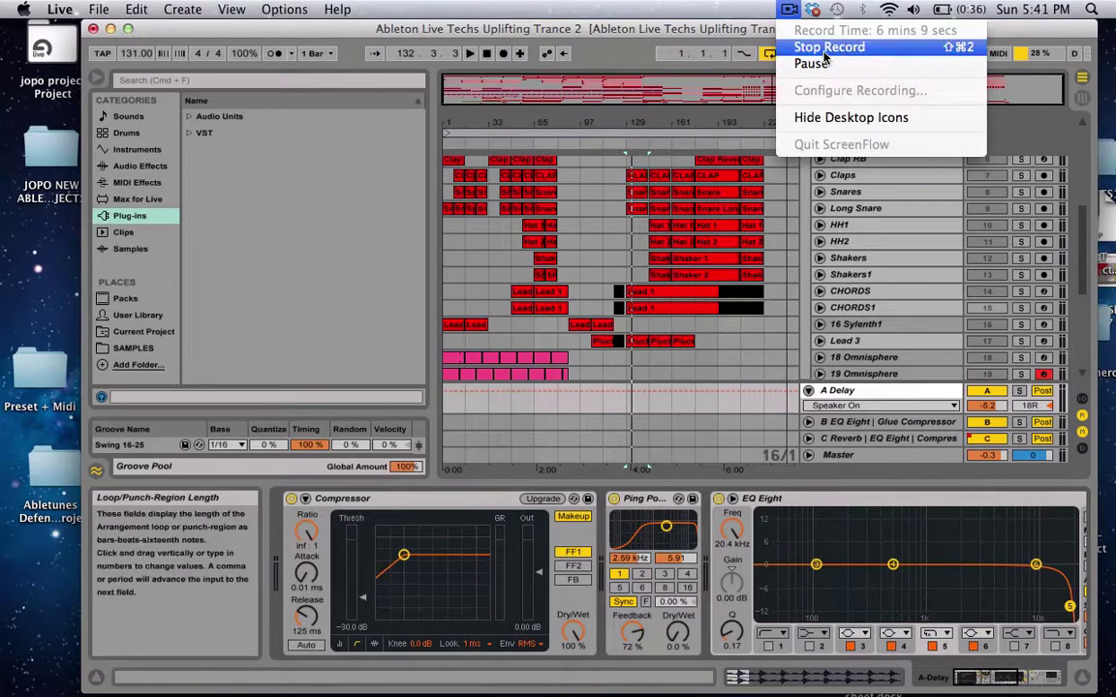